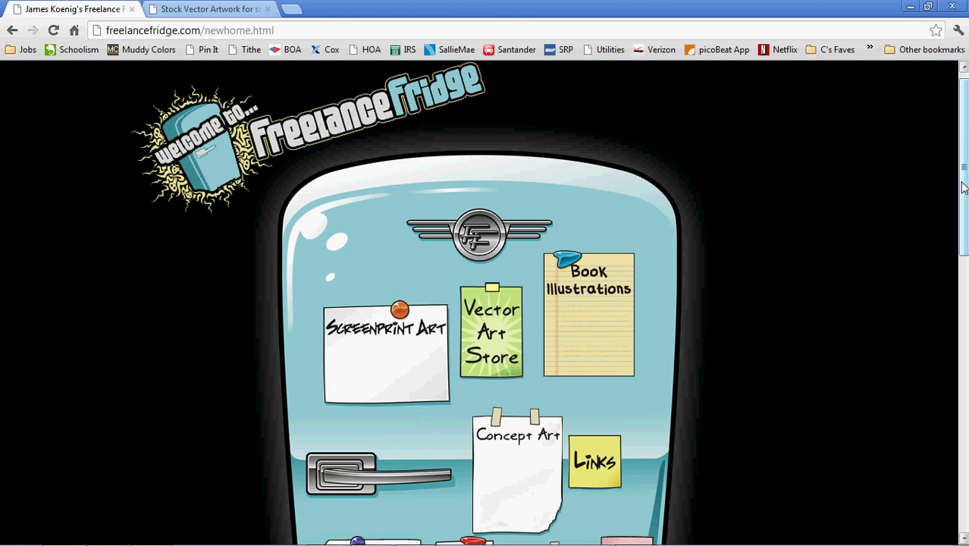
Look over the Chillout Art Shop store page and put the browser away to reveal the New2012toAdd folder
left_click(225, 7)
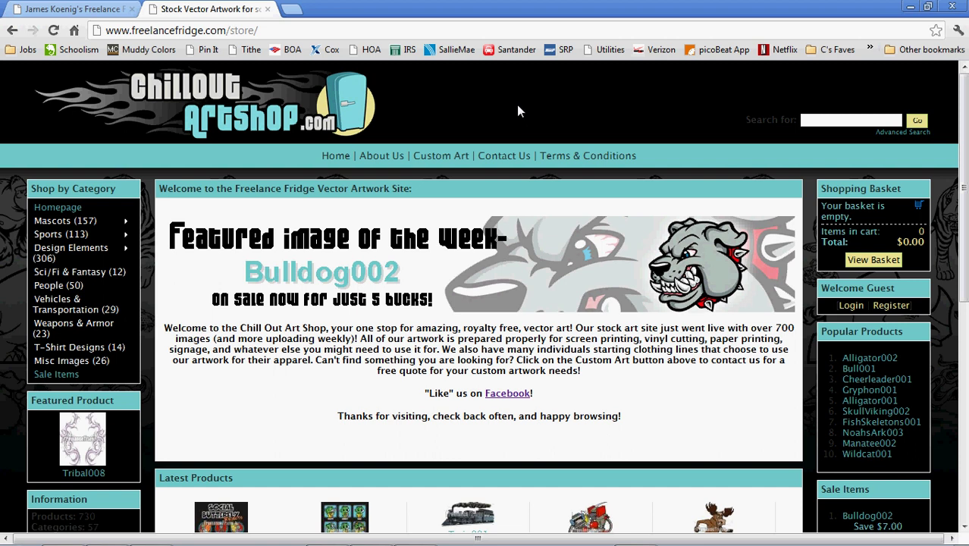
left_click_drag(965, 121, 964, 158)
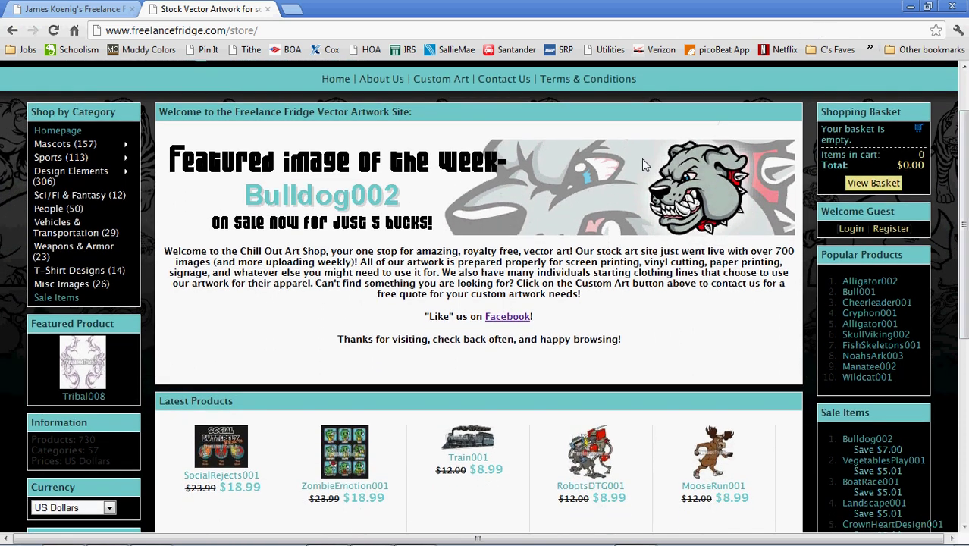
left_click(910, 7)
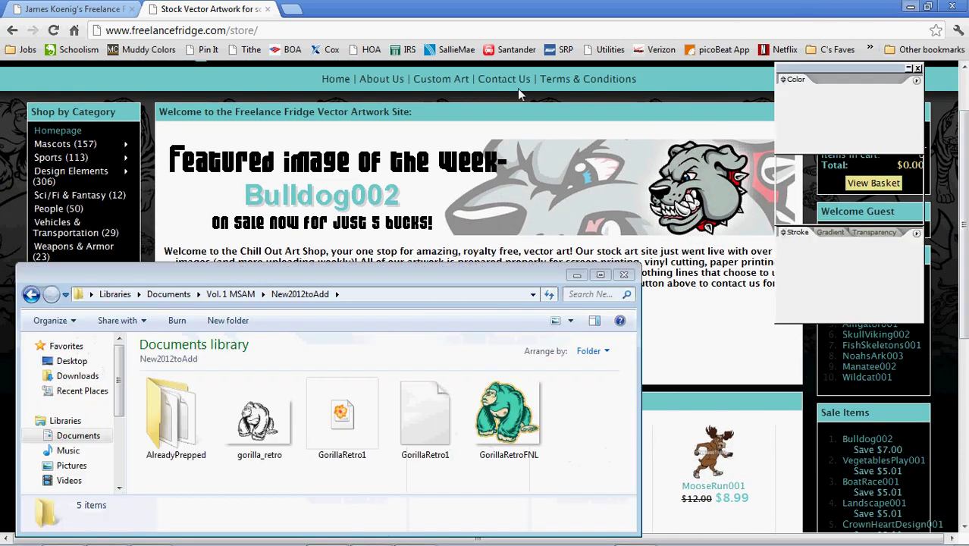
View the gorilla_retro line art, compare it with the coloured GorillaRetroFNL version, and close the image viewer
double_click(255, 421)
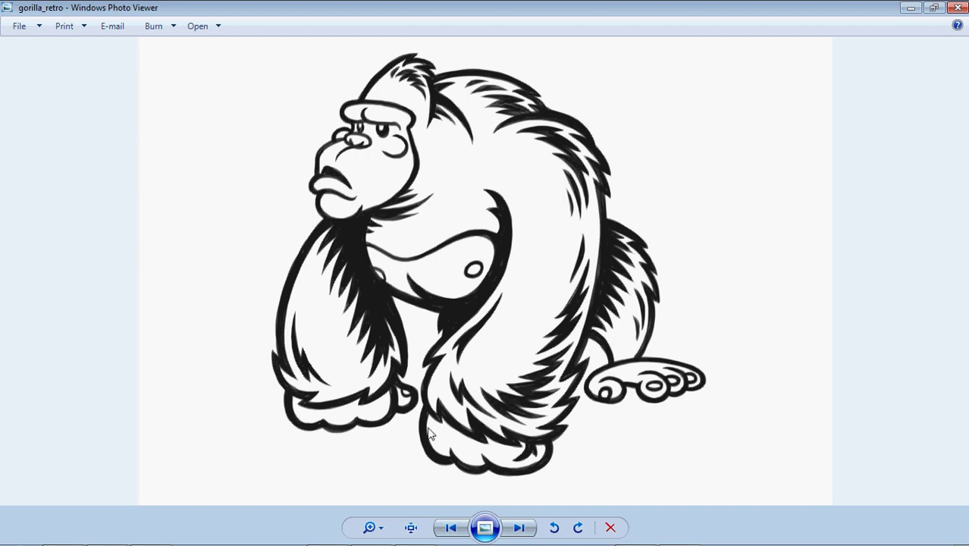
left_click(509, 527)
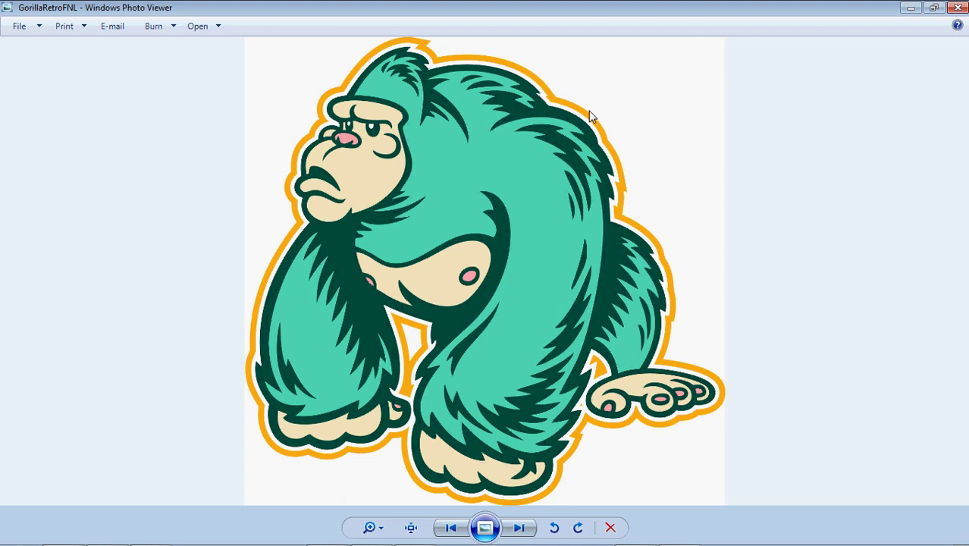
left_click(450, 527)
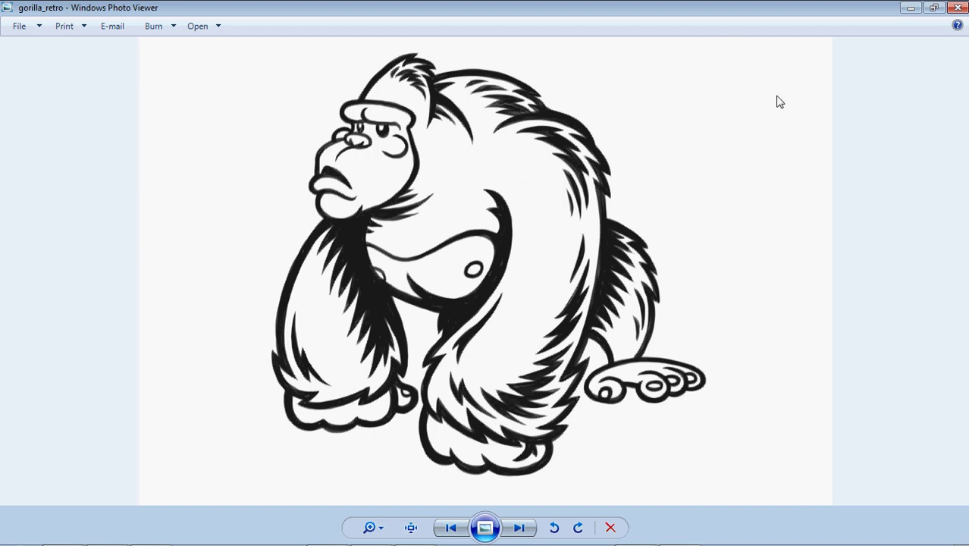
left_click(957, 9)
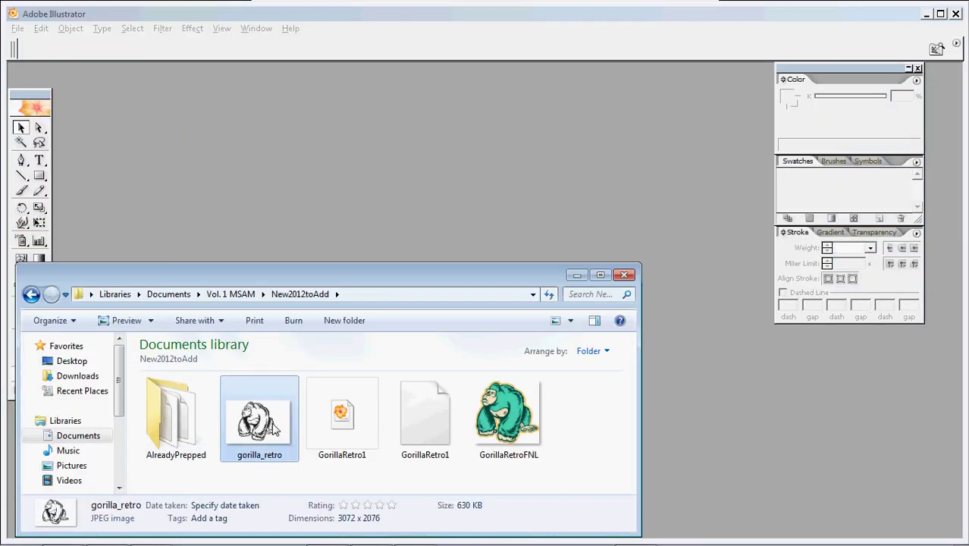
Open the gorilla_retro image in Adobe Illustrator and select the gorilla artwork on the artboard
left_click_drag(257, 429, 297, 163)
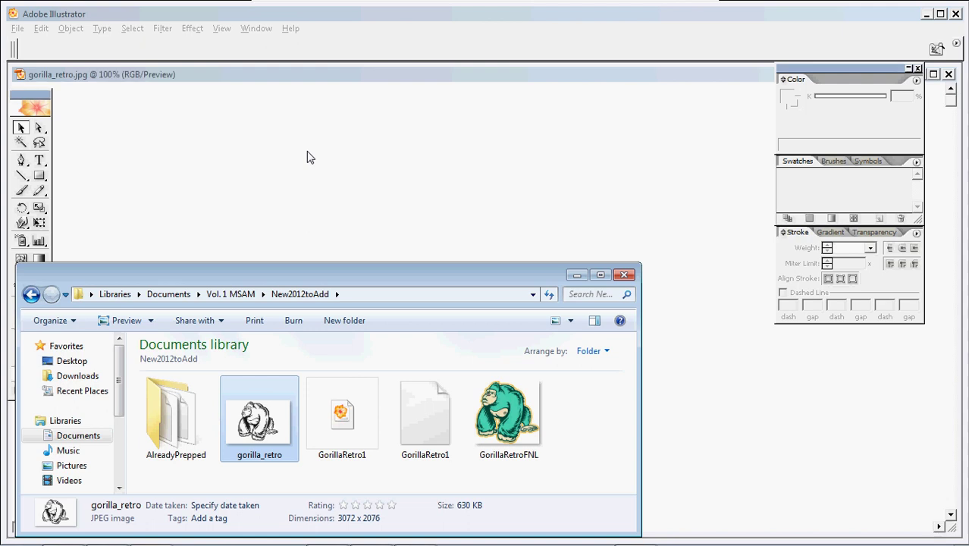
left_click(293, 132)
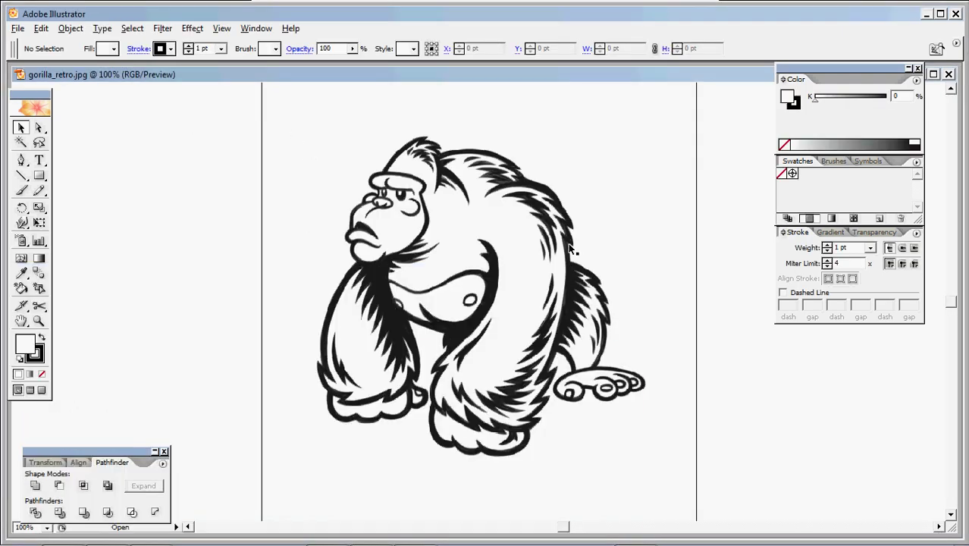
left_click(498, 211)
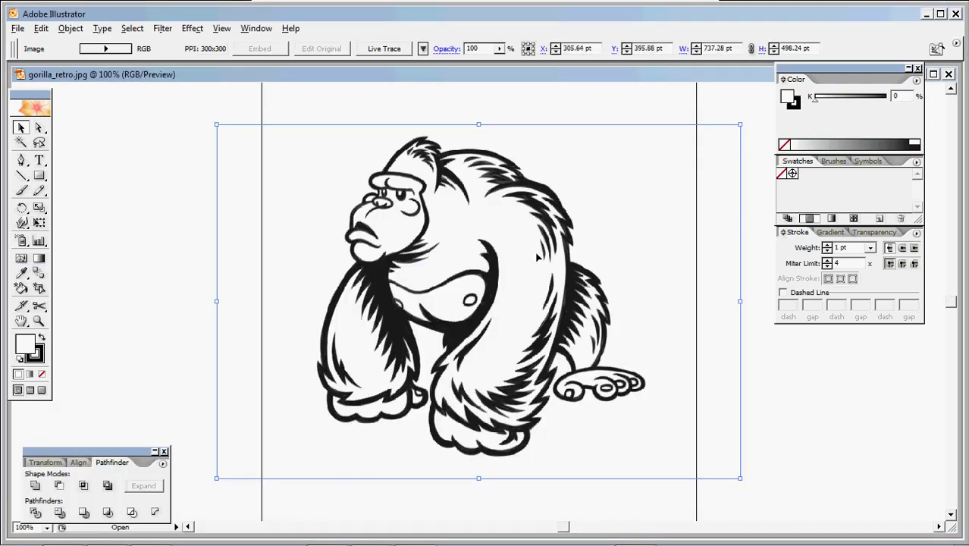
left_click(42, 28)
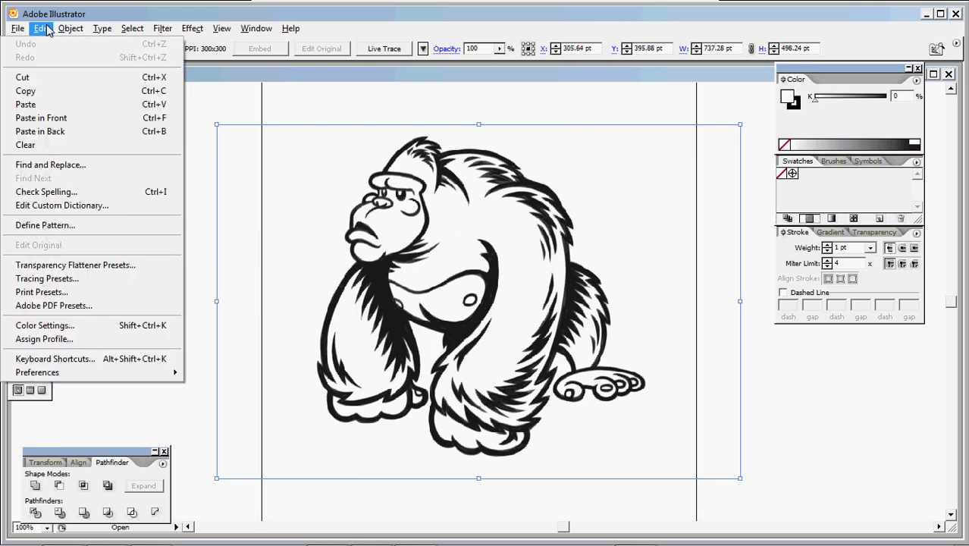
mouse_move(72, 30)
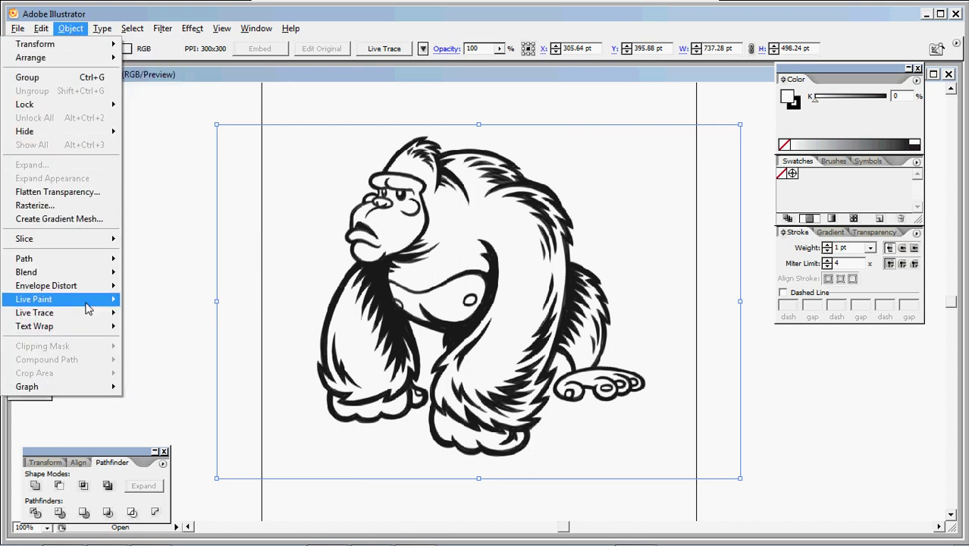
mouse_move(89, 314)
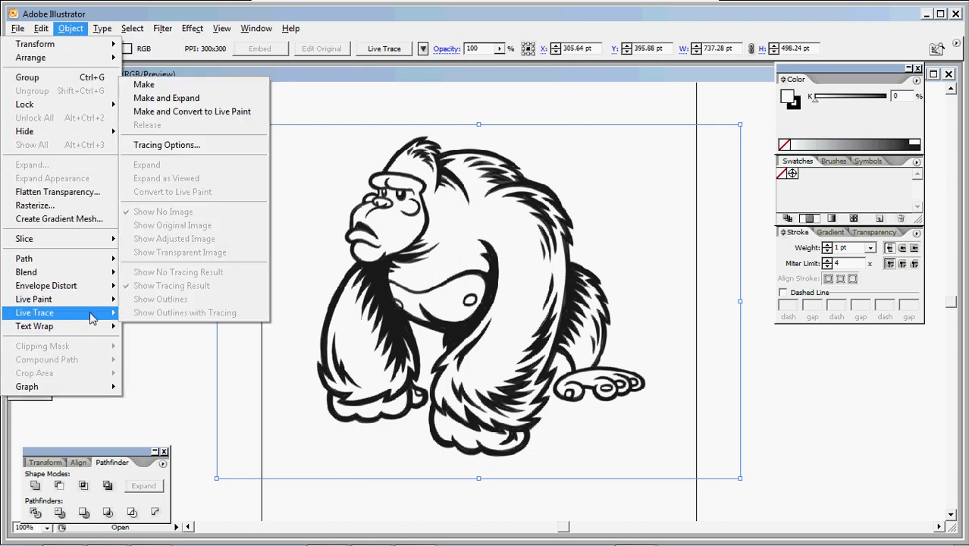
left_click(218, 152)
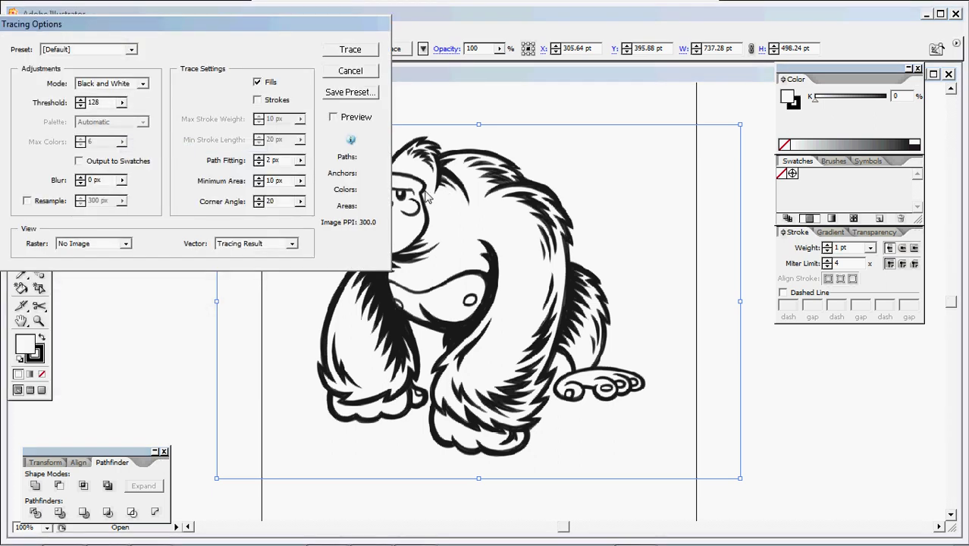
mouse_move(187, 22)
left_mouse_down()
mouse_move(443, 121)
mouse_move(335, 115)
mouse_move(451, 119)
mouse_move(446, 113)
left_mouse_up()
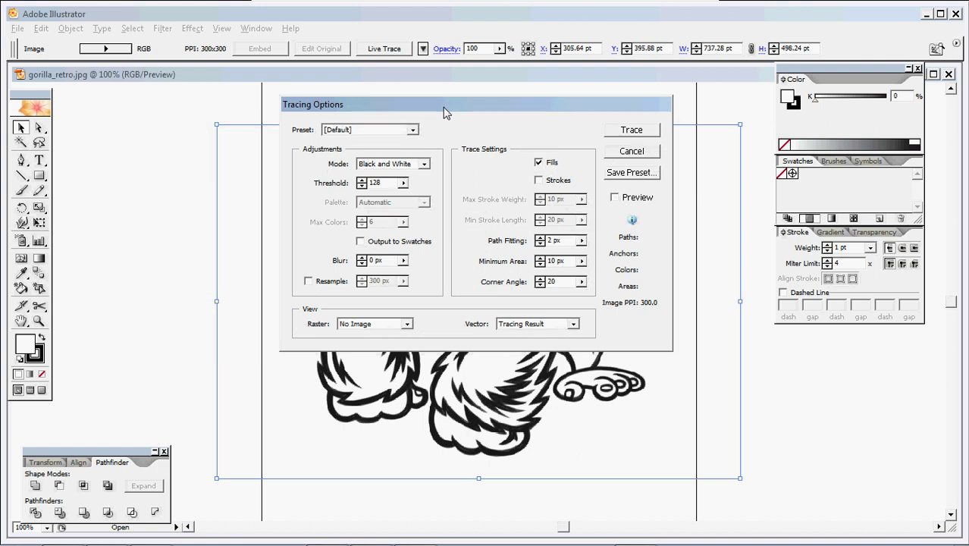
left_click(630, 151)
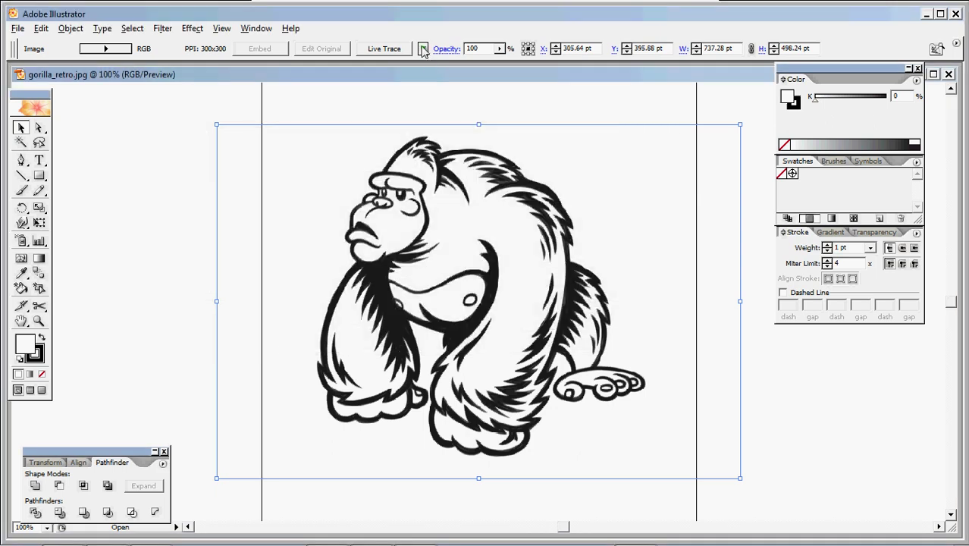
Live Trace the gorilla from the ScketchBook10in300 preset with threshold 160 and blur 0.8 px, and expand the tracing
left_click(423, 49)
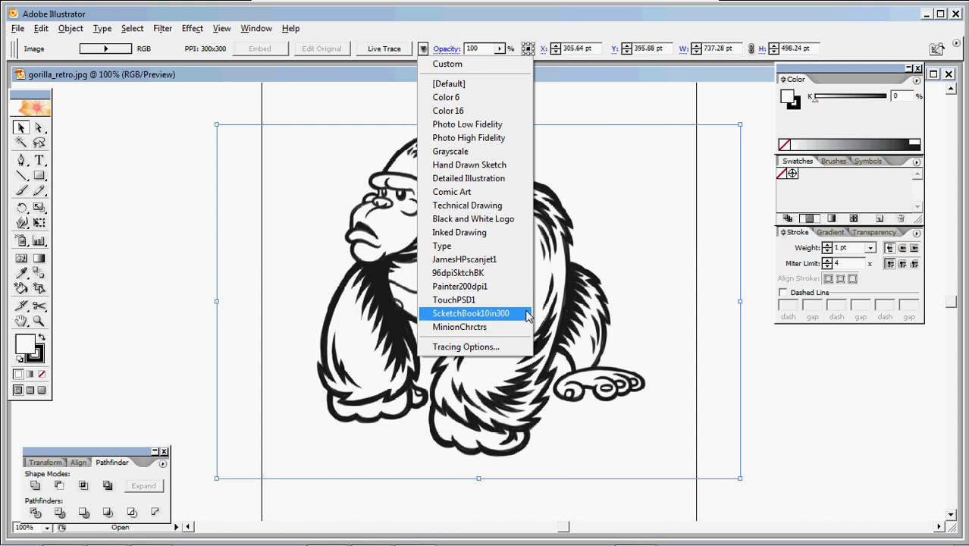
left_click(469, 319)
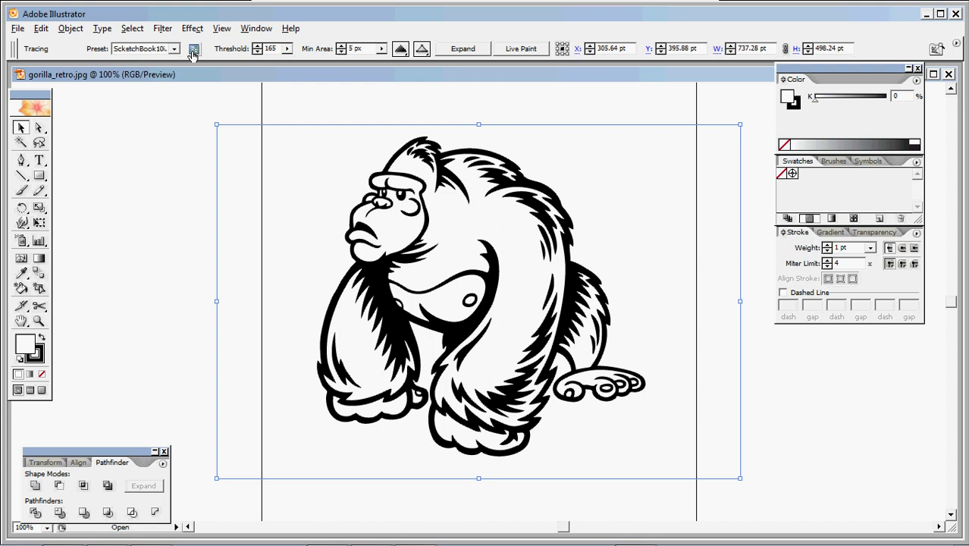
left_click(193, 50)
mouse_move(205, 26)
left_mouse_down()
mouse_move(387, 101)
mouse_move(532, 101)
mouse_move(517, 94)
left_mouse_up()
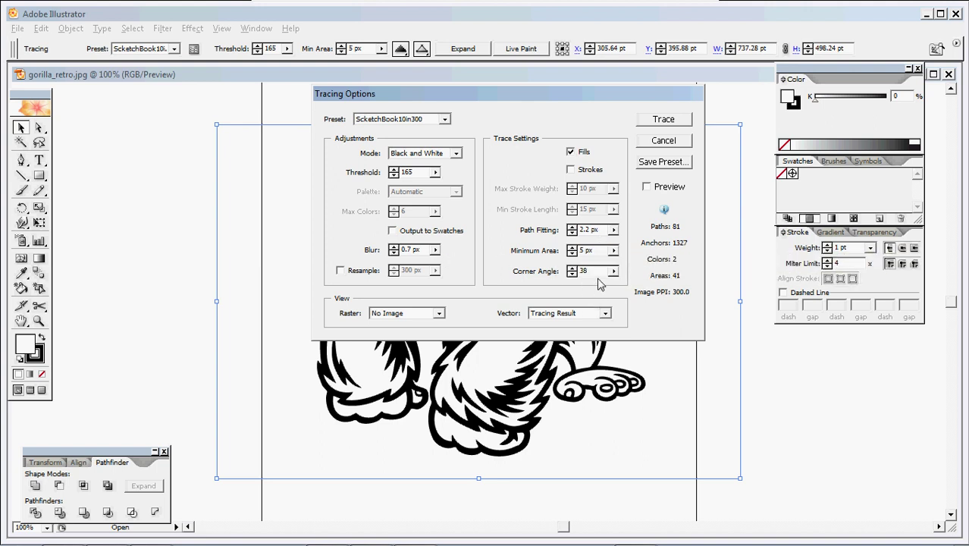
mouse_move(536, 94)
left_mouse_down()
mouse_move(773, 238)
mouse_move(773, 264)
mouse_move(737, 227)
left_mouse_up()
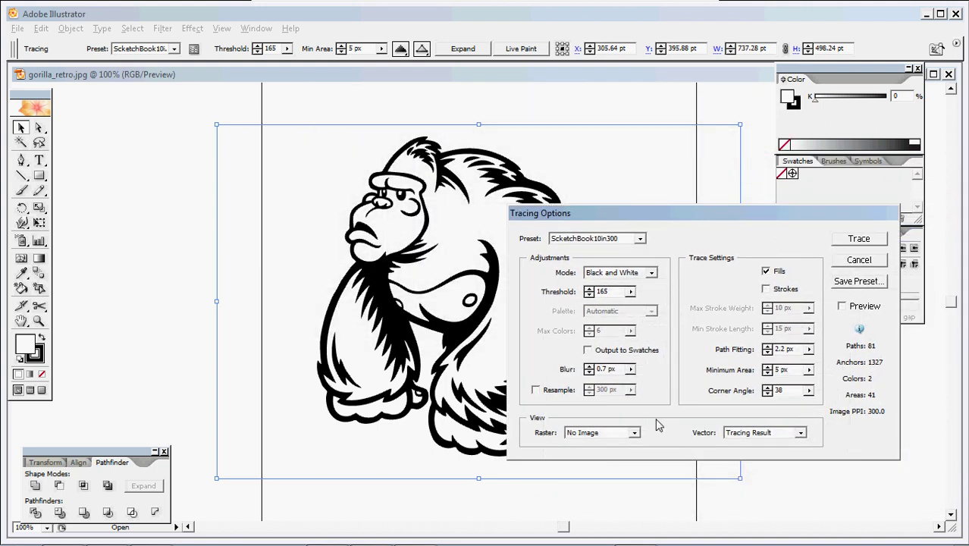
left_click_drag(640, 225, 642, 265)
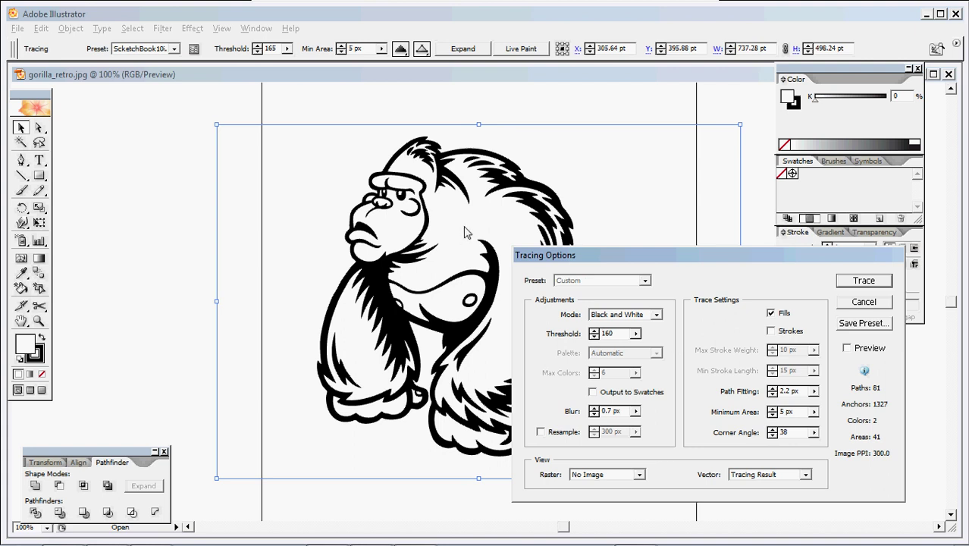
left_click(847, 348)
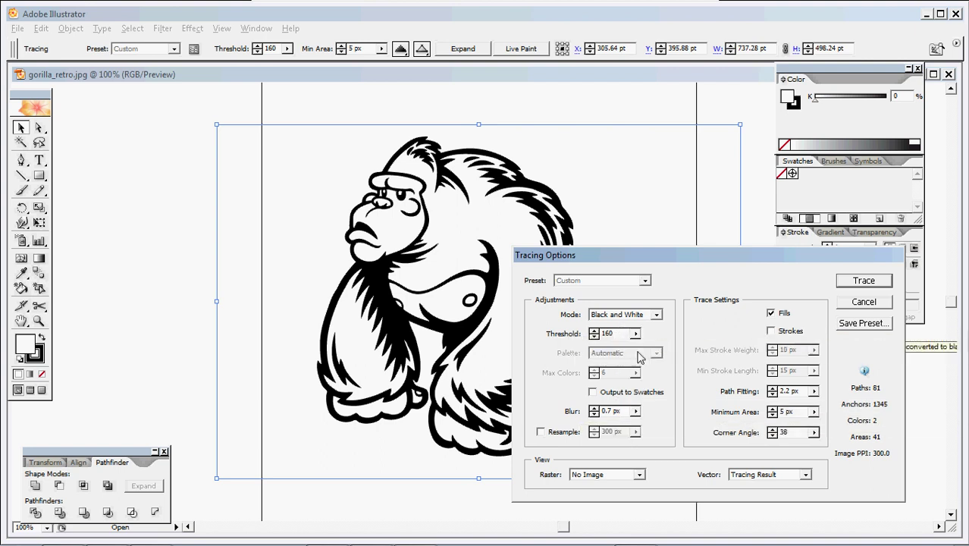
left_click(594, 409)
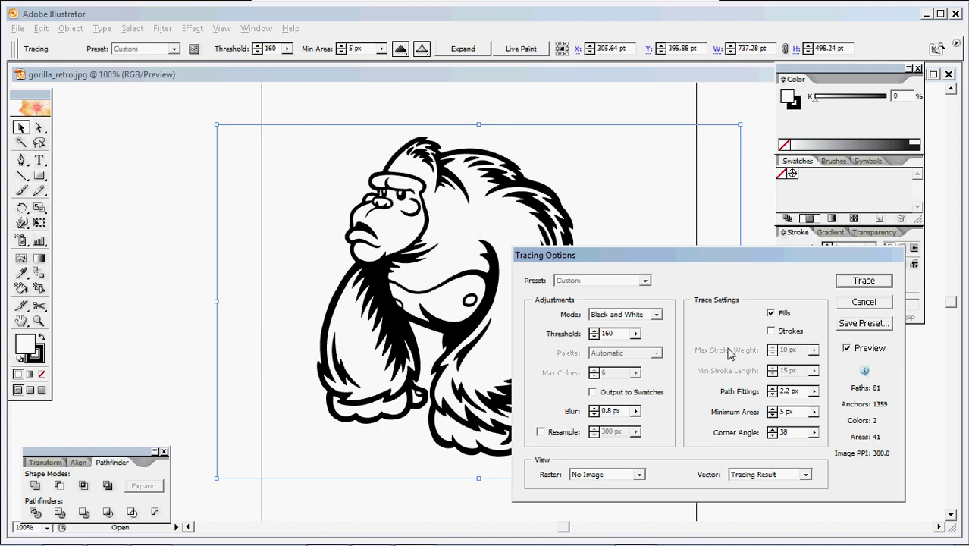
left_click(866, 282)
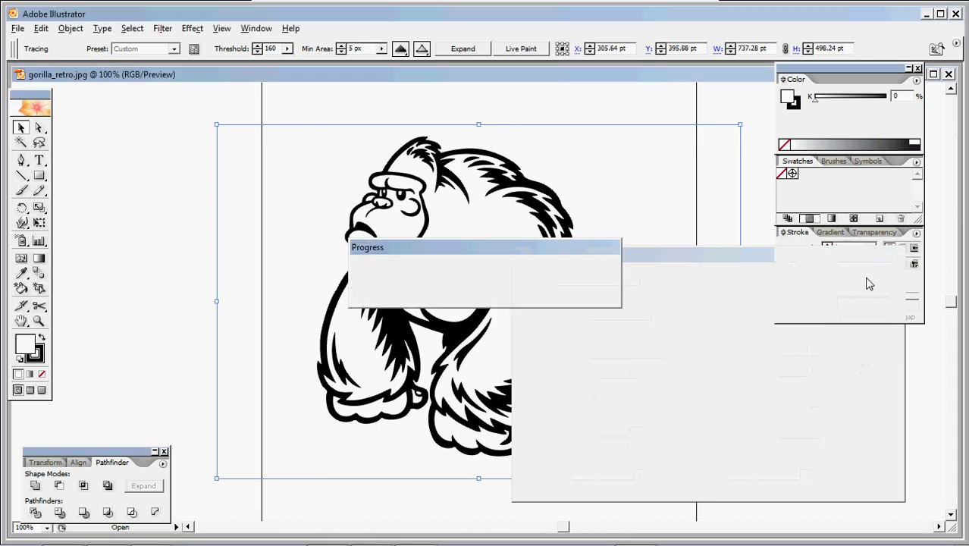
left_click(461, 50)
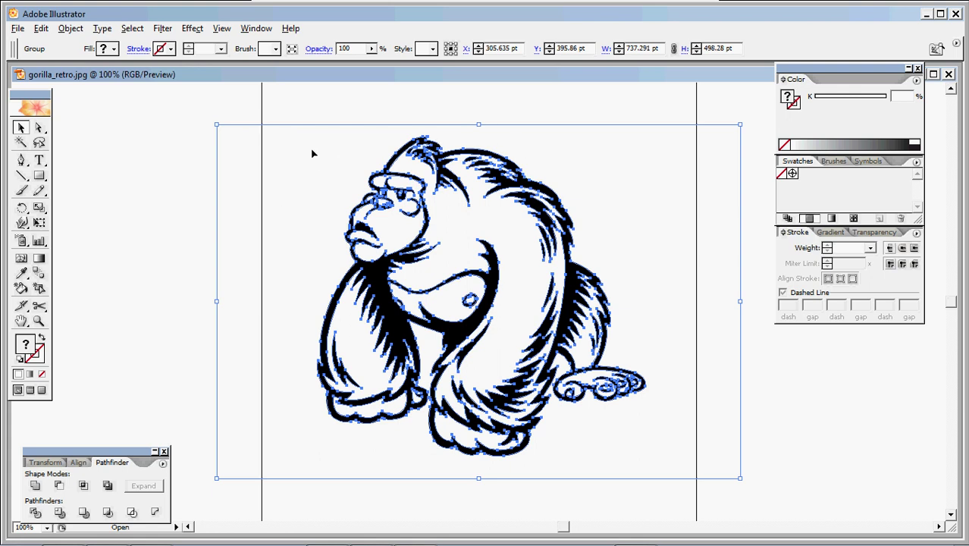
Try moving the whole expanded gorilla group as one piece, and undo the move
left_click(476, 97)
left_click_drag(440, 188, 590, 311)
key("ctrl+z")
Select all of the expanded tracing and ungroup it into separate shapes
left_click(361, 115)
key("ctrl+a")
left_click(70, 28)
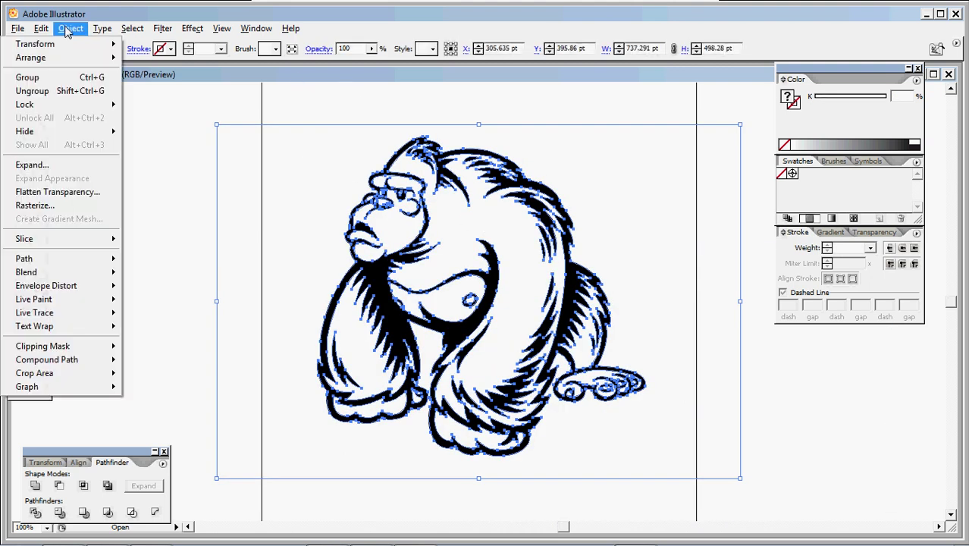
left_click(70, 94)
Fill the white background shape around the gorilla with 54.9% grey to expose it, and remove that shape
left_click(303, 176)
key("ctrl+a")
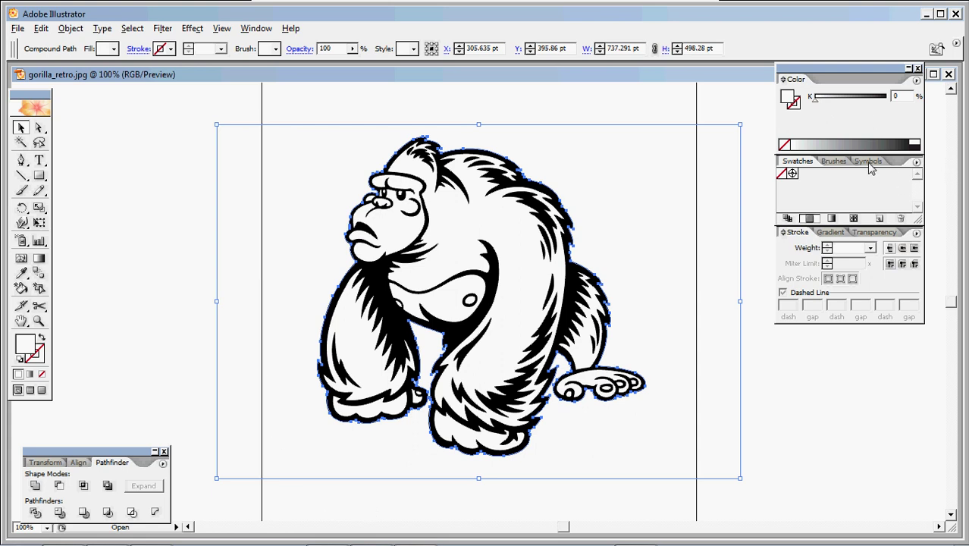
left_click(855, 144)
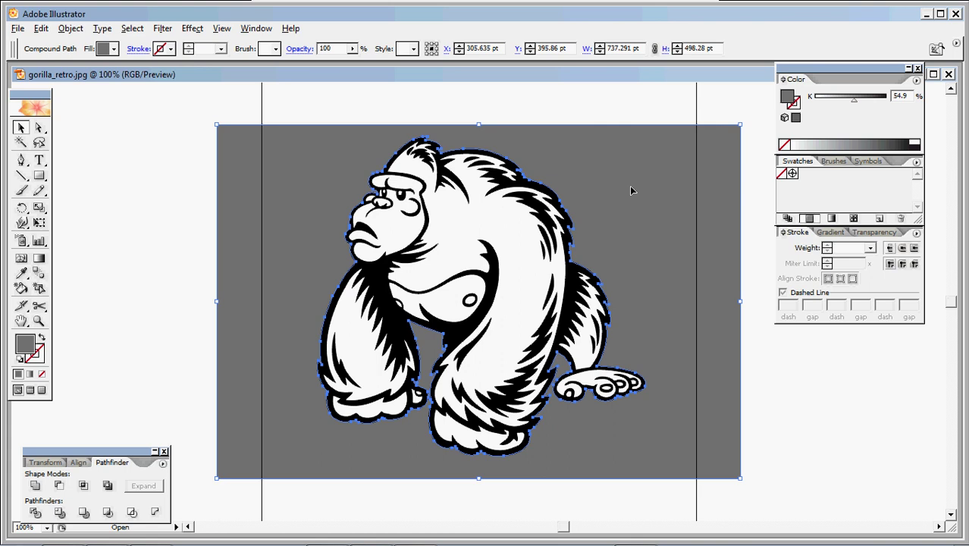
key("ctrl+z")
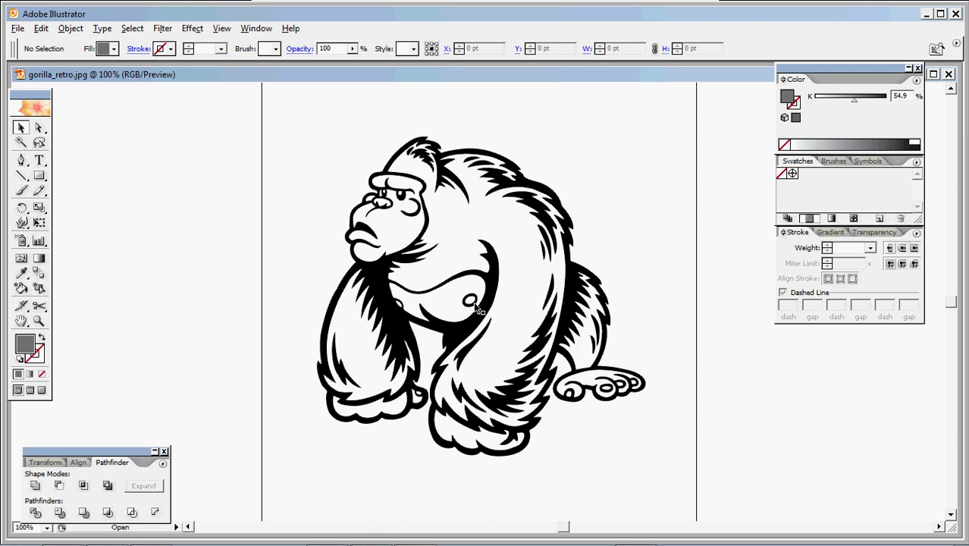
Try moving the gorilla's main black outline away from its loose fur details
left_click(381, 279)
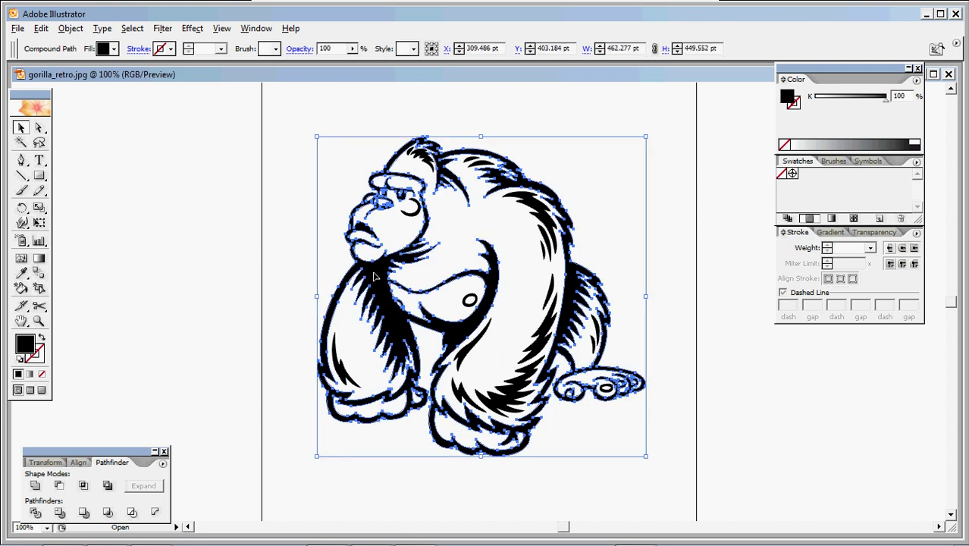
mouse_move(374, 277)
left_mouse_down()
mouse_move(211, 245)
mouse_move(120, 243)
left_mouse_up()
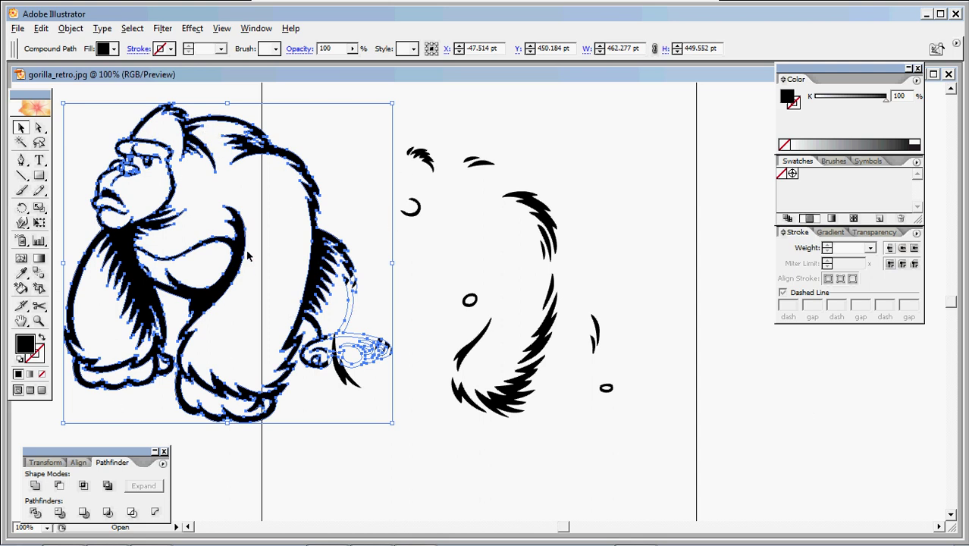
left_click_drag(249, 253, 311, 225)
left_click(245, 199)
Select the gorilla's main black outline and release its compound path
scroll(348, 303, "up", 2)
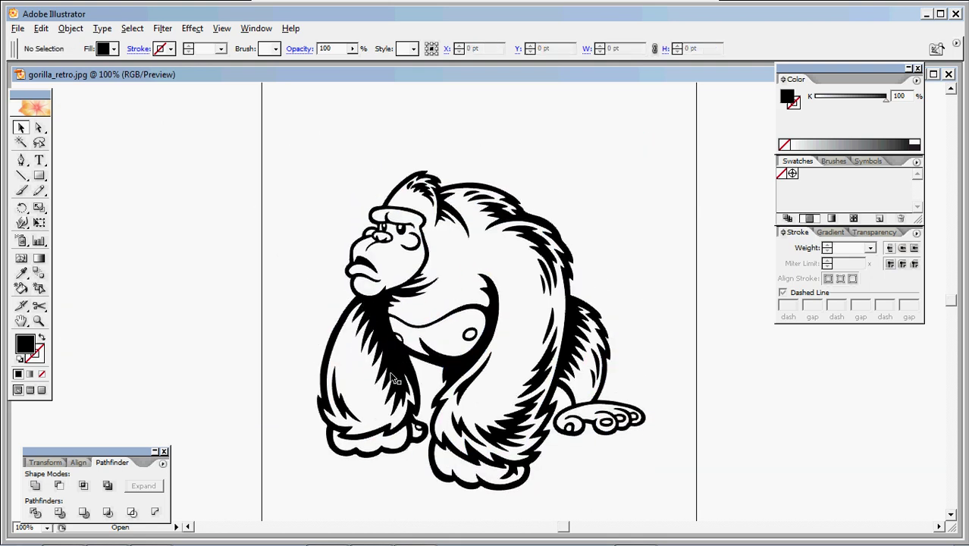
scroll(389, 374, "up", 1)
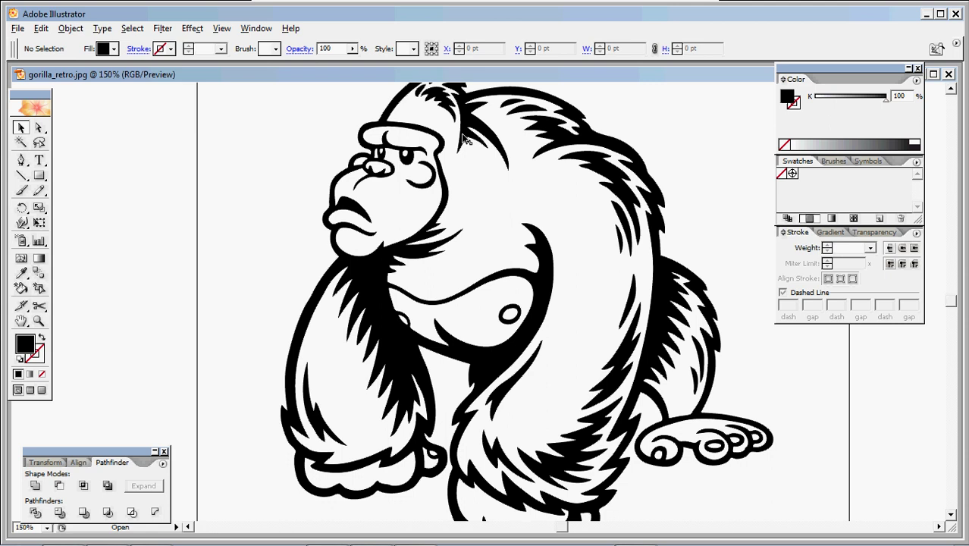
left_click(372, 283)
left_click(91, 221)
left_click(312, 307)
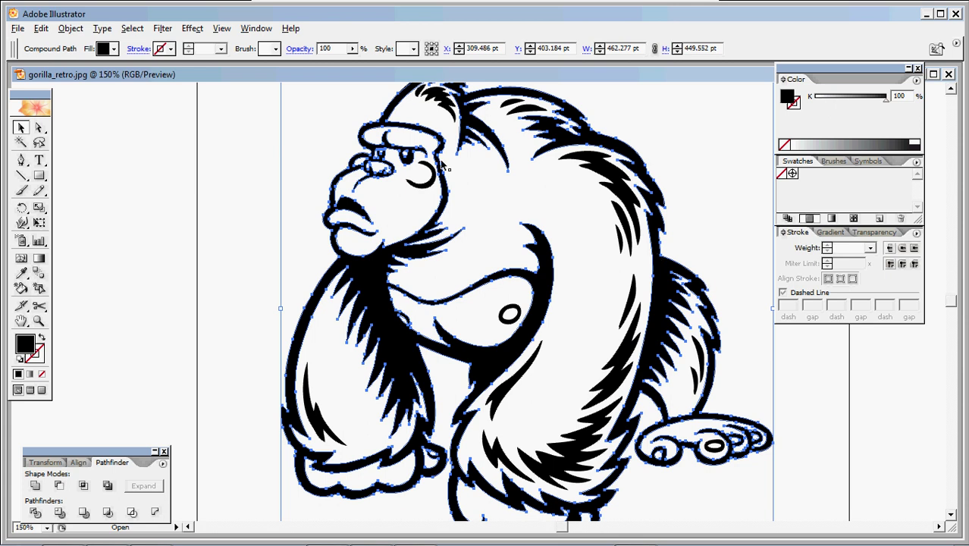
left_click(70, 30)
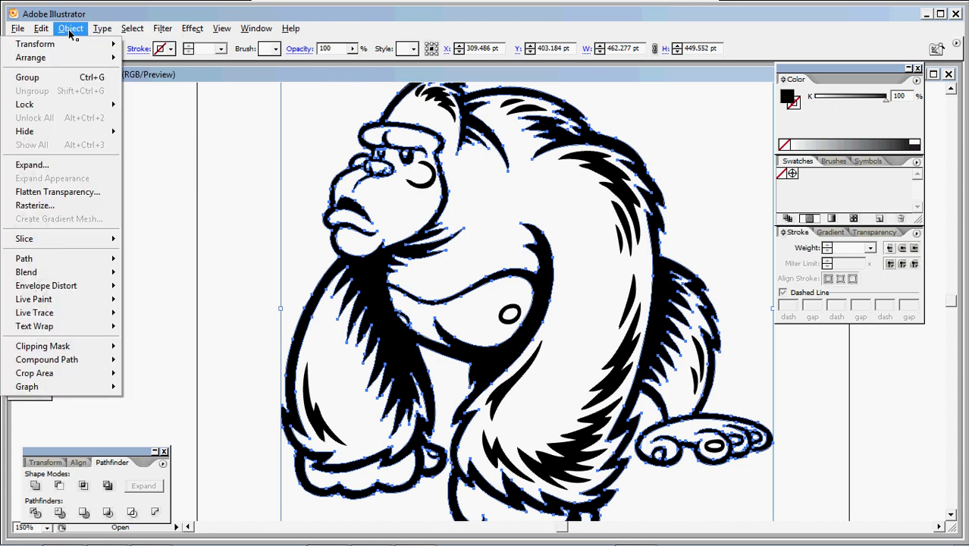
mouse_move(91, 360)
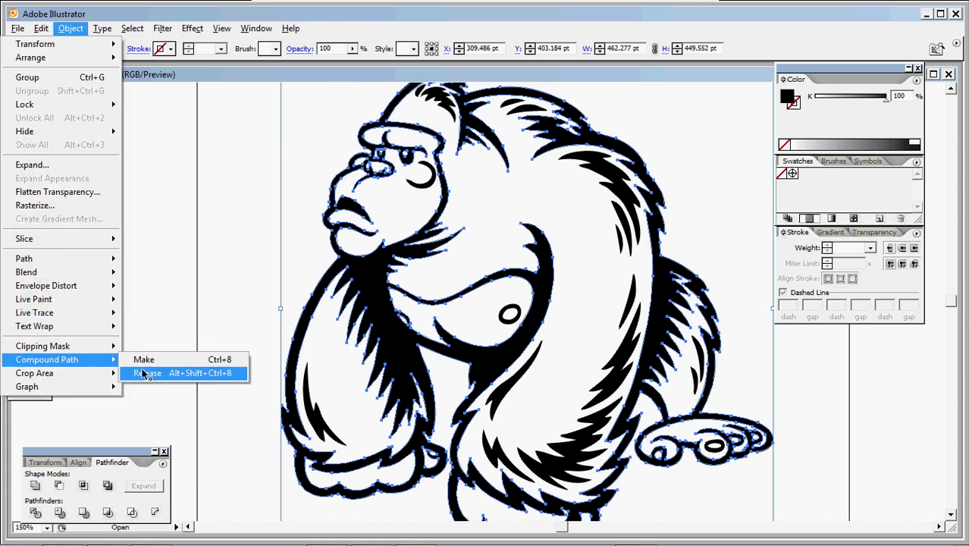
left_click(148, 373)
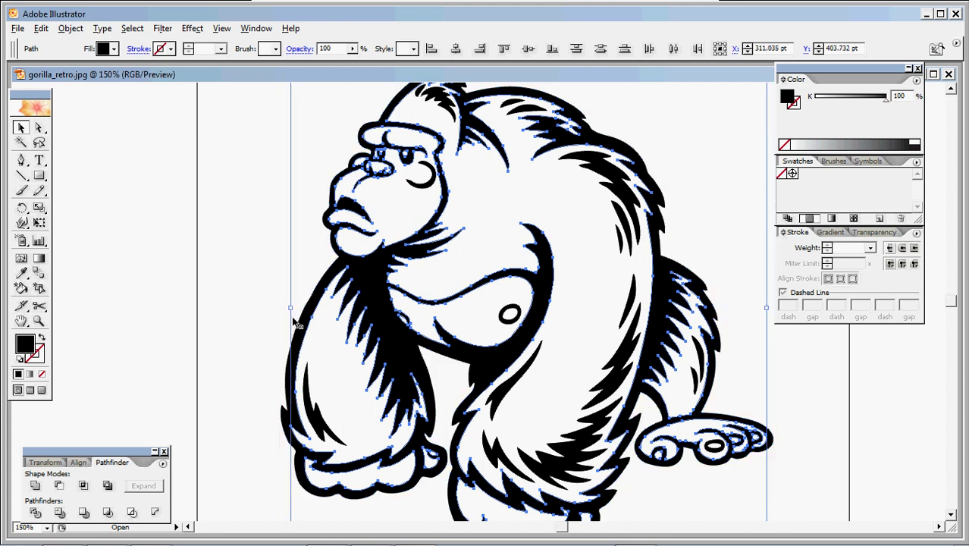
Try moving the solid black silhouette out from behind the gorilla's inner shapes, and undo the move
key("ctrl+minus")
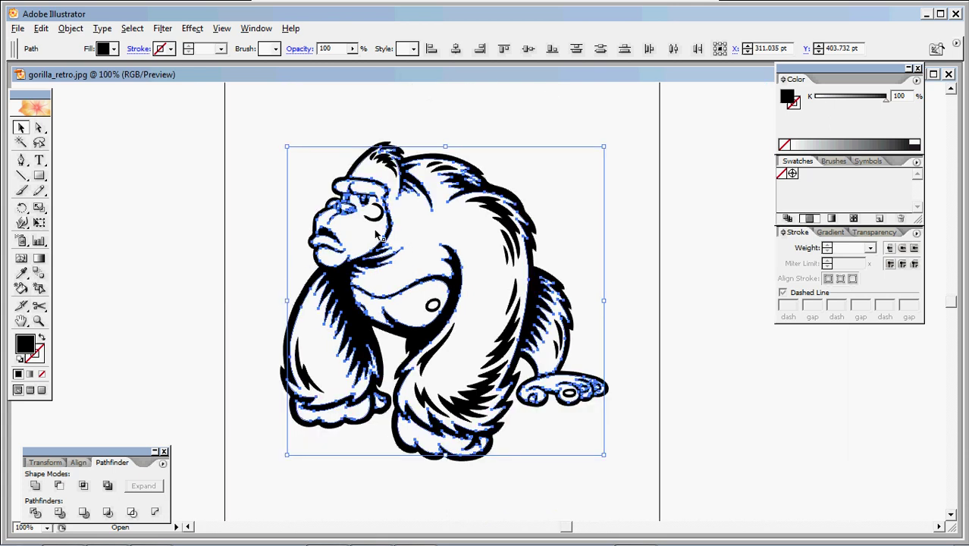
left_click(503, 170)
left_click_drag(344, 282, 195, 286)
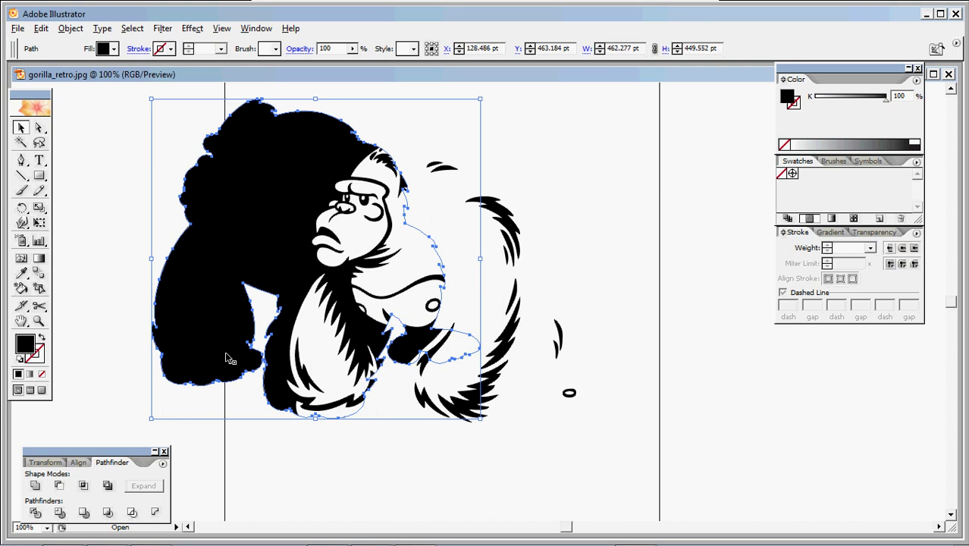
key("ctrl+z")
left_click(211, 242)
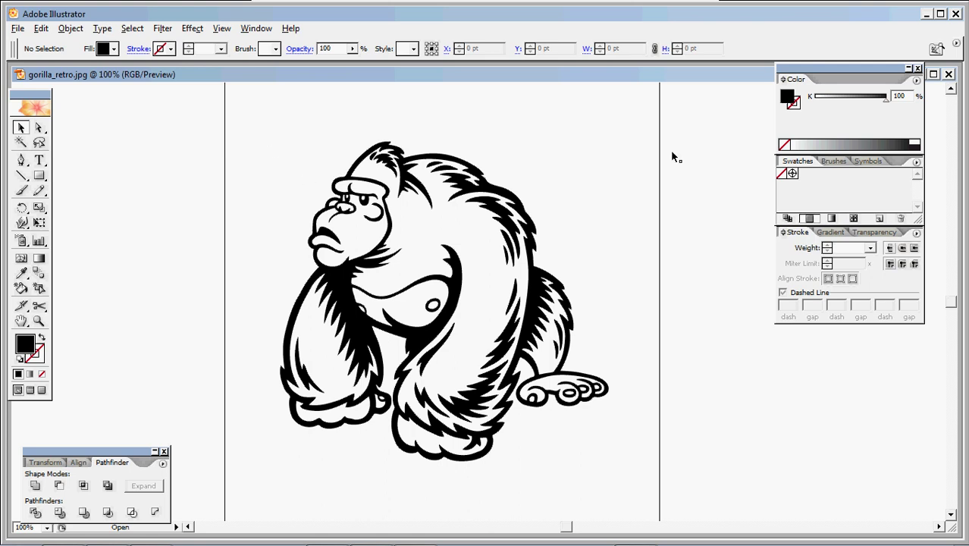
Save the artwork as the Adobe Illustrator file gorilla_retroVIDEO in Illustrator 10 version, and close the document
left_click(16, 31)
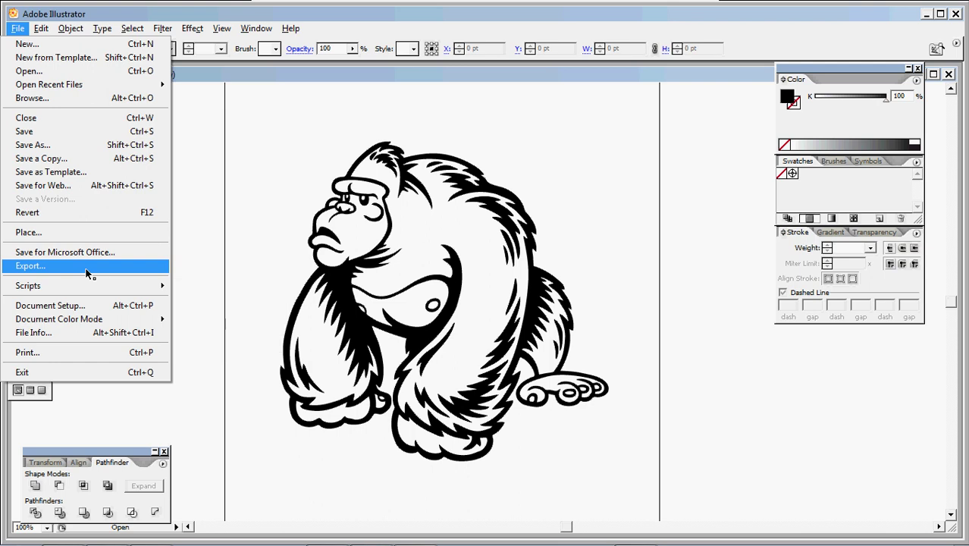
left_click(54, 144)
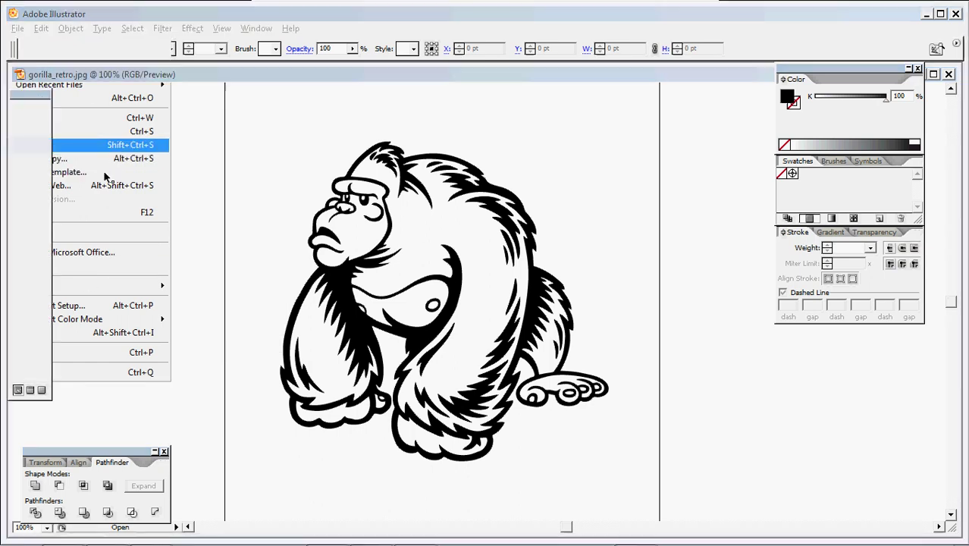
left_click(468, 437)
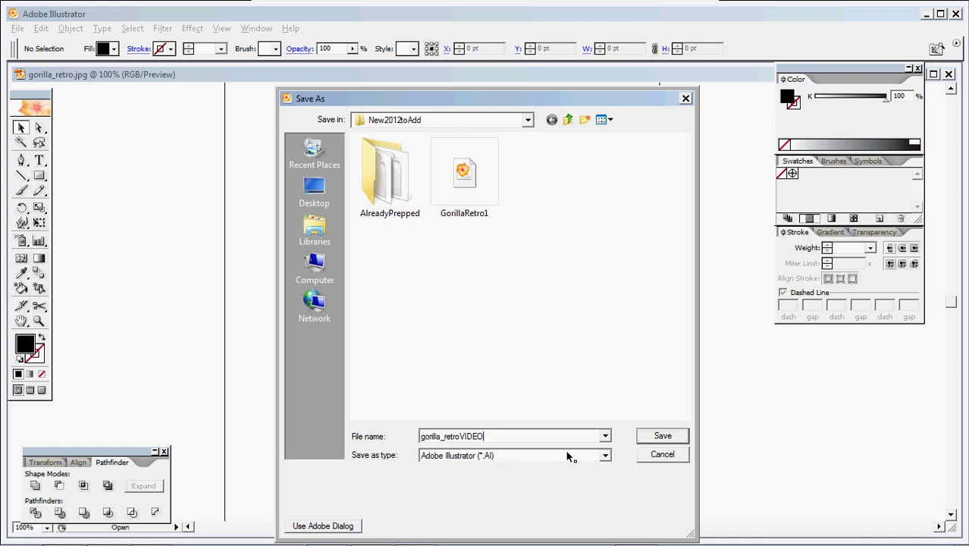
left_click(678, 438)
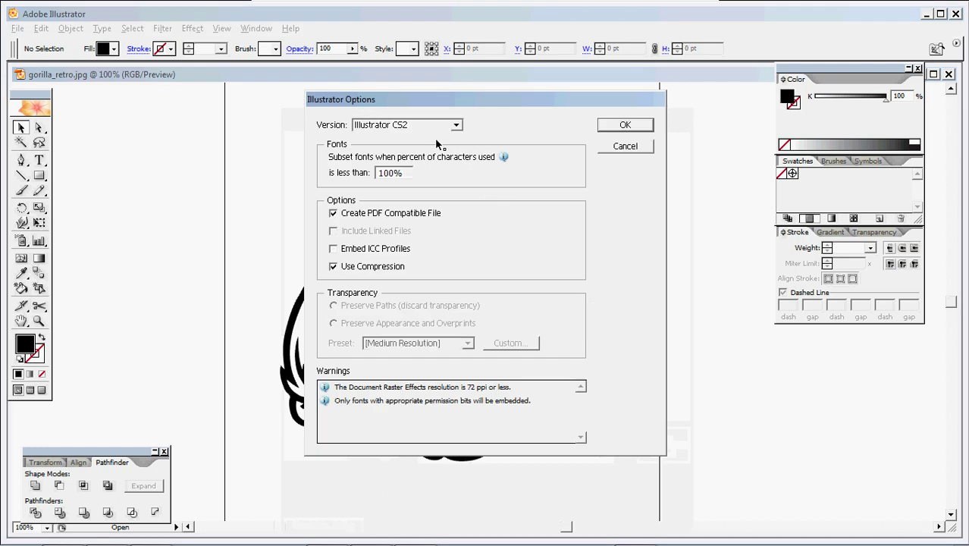
left_click(436, 126)
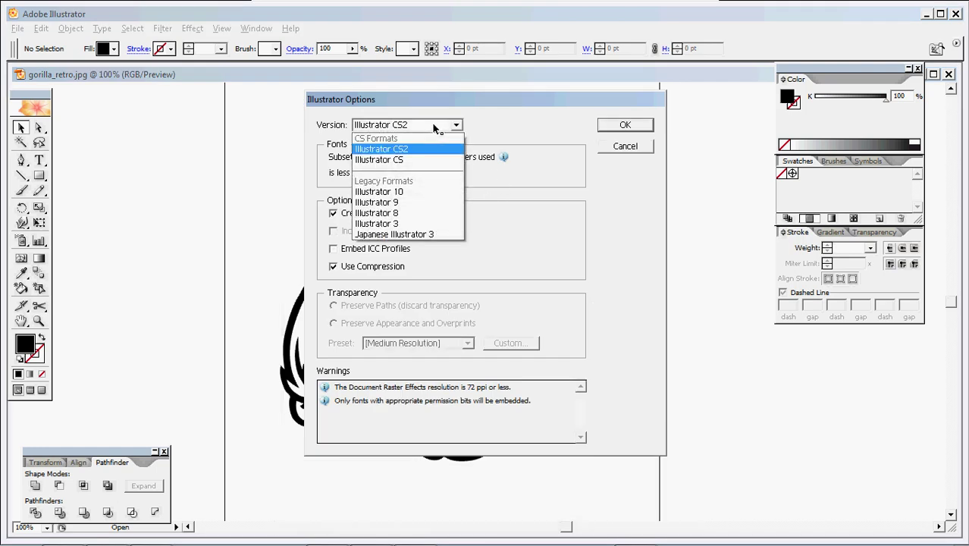
left_click(433, 191)
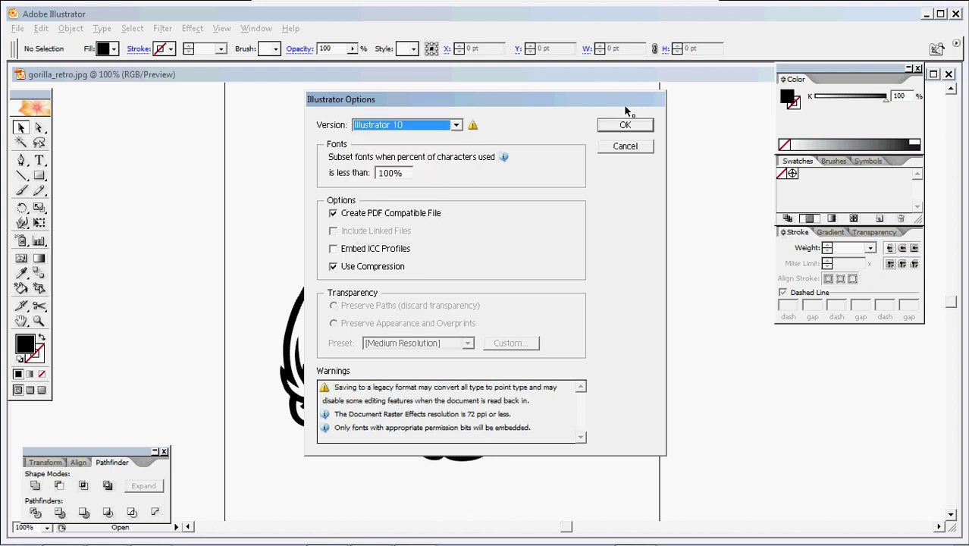
left_click(635, 127)
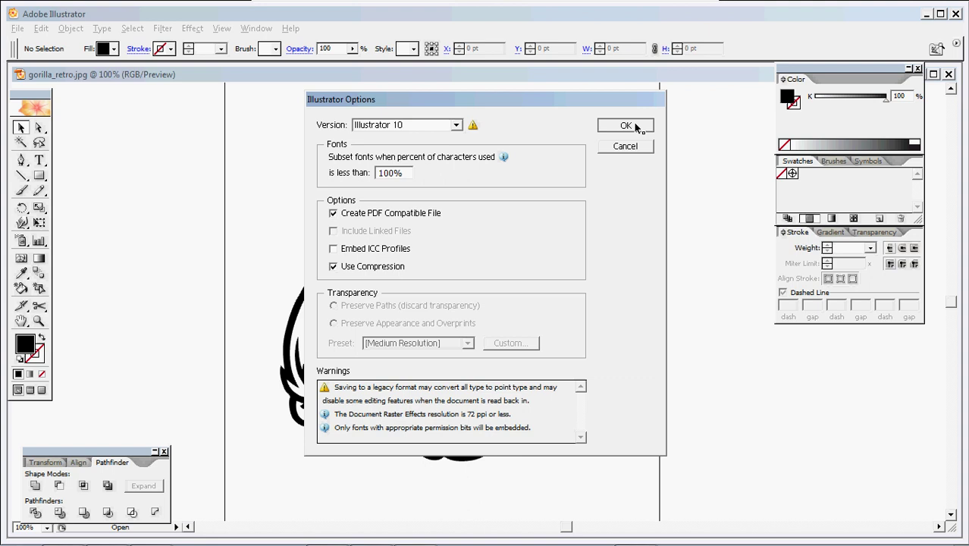
left_click(948, 74)
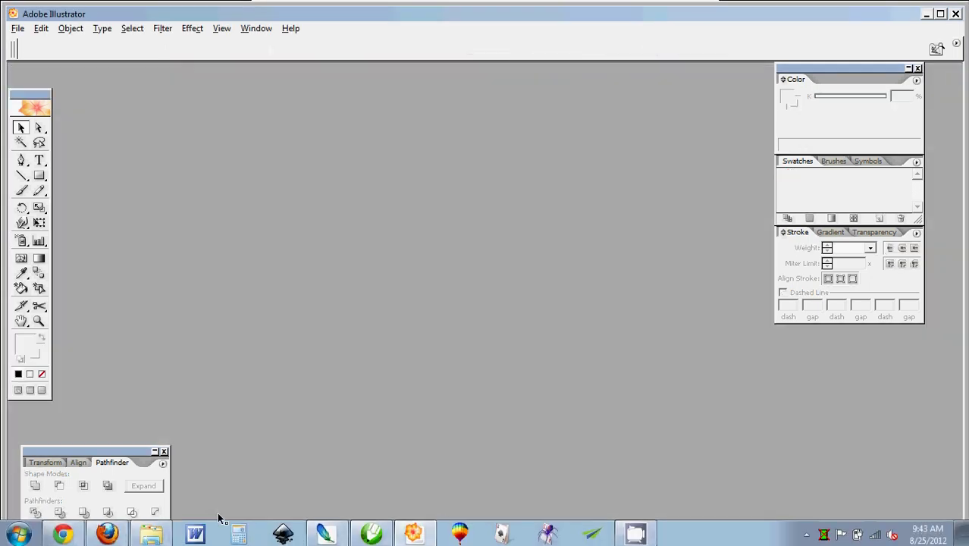
Switch to CorelDRAW and open gorilla_retroVIDEO from the New2012toAdd folder in a maximized document window
left_click(372, 532)
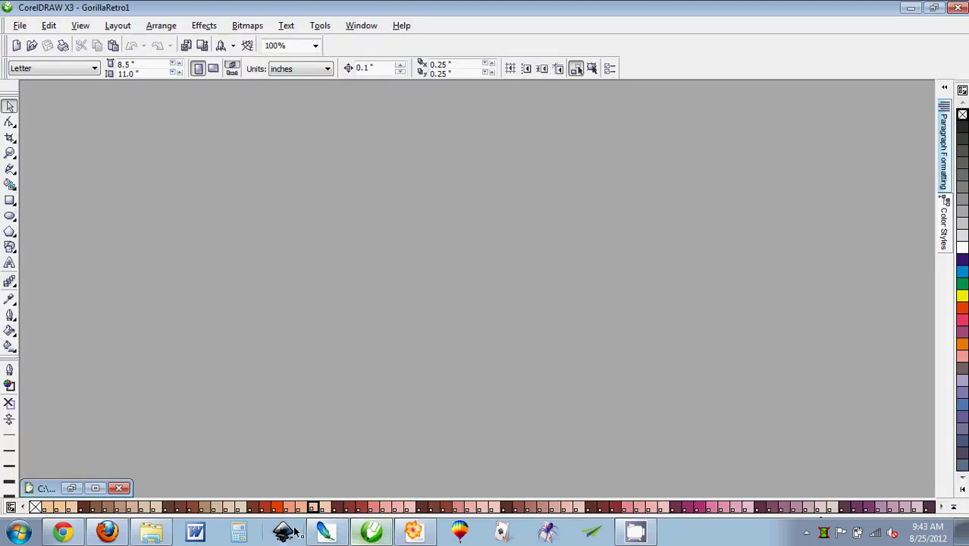
left_click(151, 532)
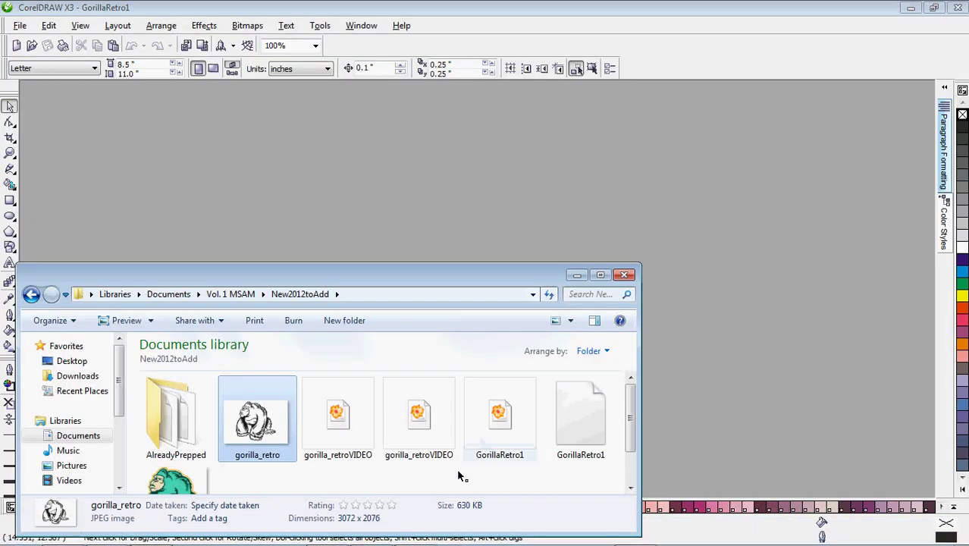
left_click(548, 295)
left_click(345, 419)
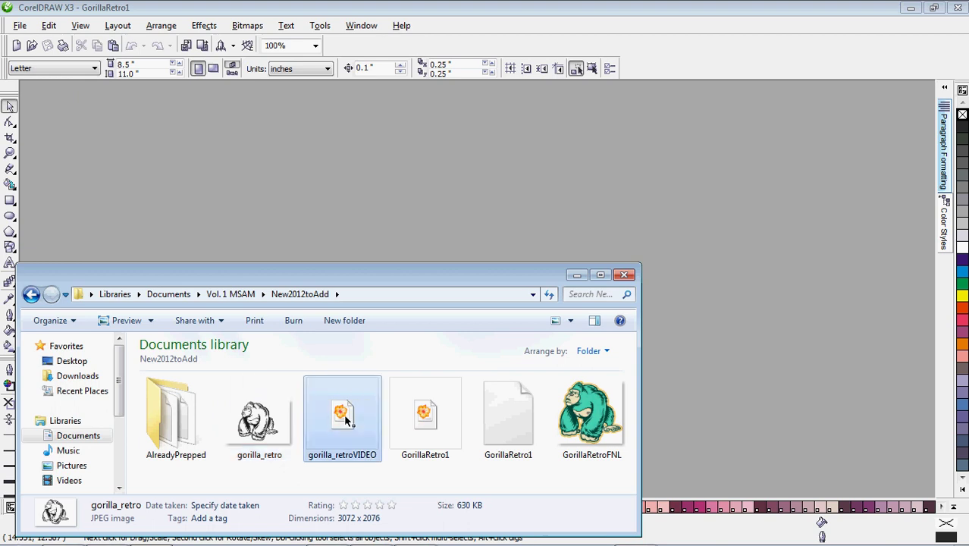
left_click_drag(329, 423, 345, 180)
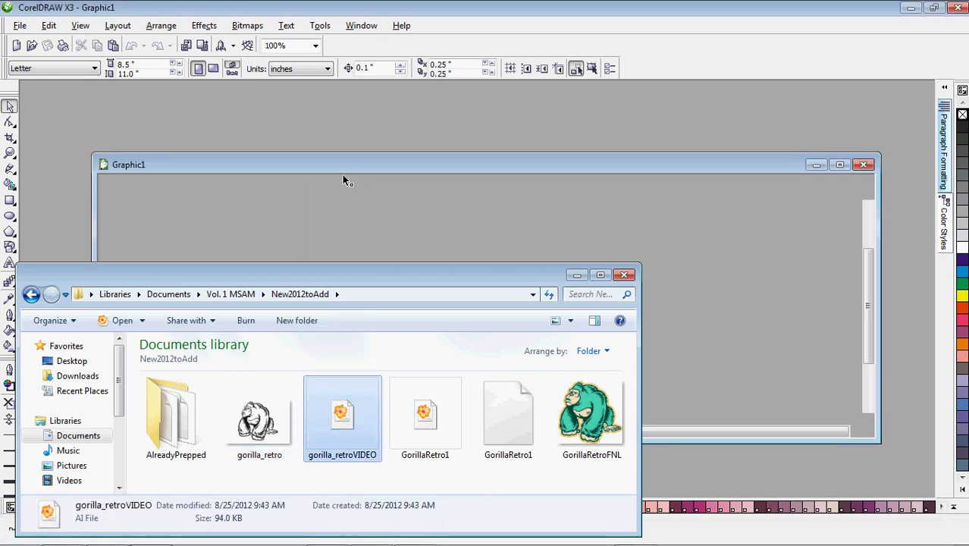
left_click(840, 165)
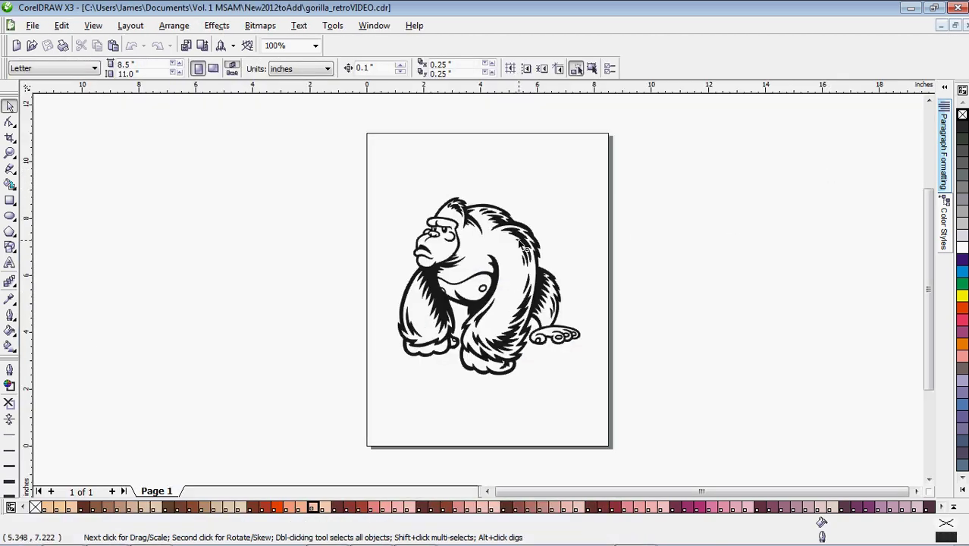
Fill the gorilla's main outline shape with yellow and deselect it
scroll(523, 246, "up", 3)
scroll(422, 281, "down", 2)
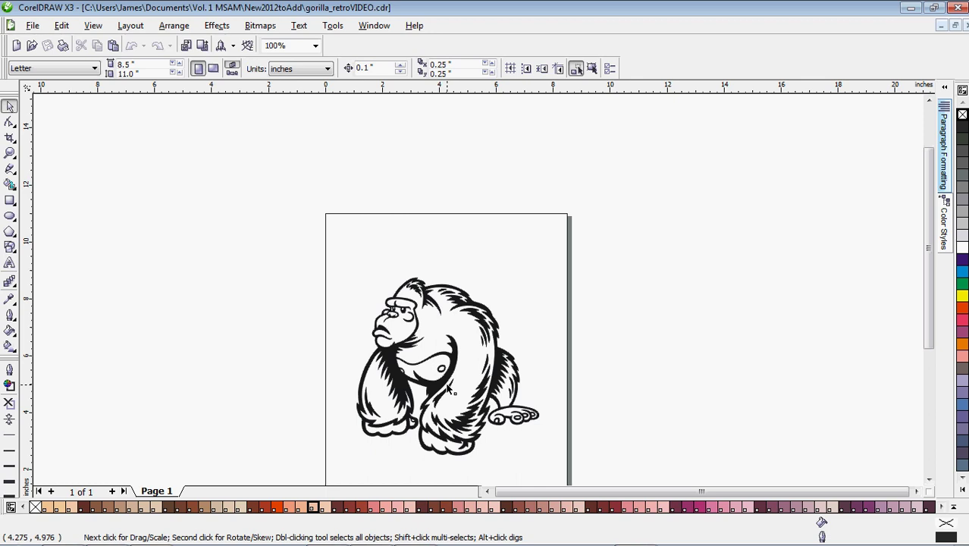
scroll(478, 273, "up", 1)
left_click(928, 101)
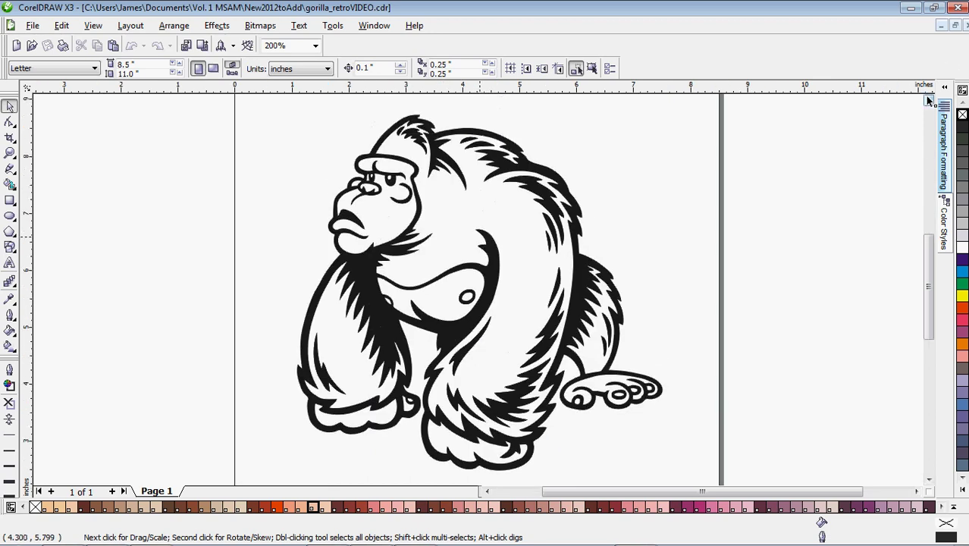
left_click(535, 215)
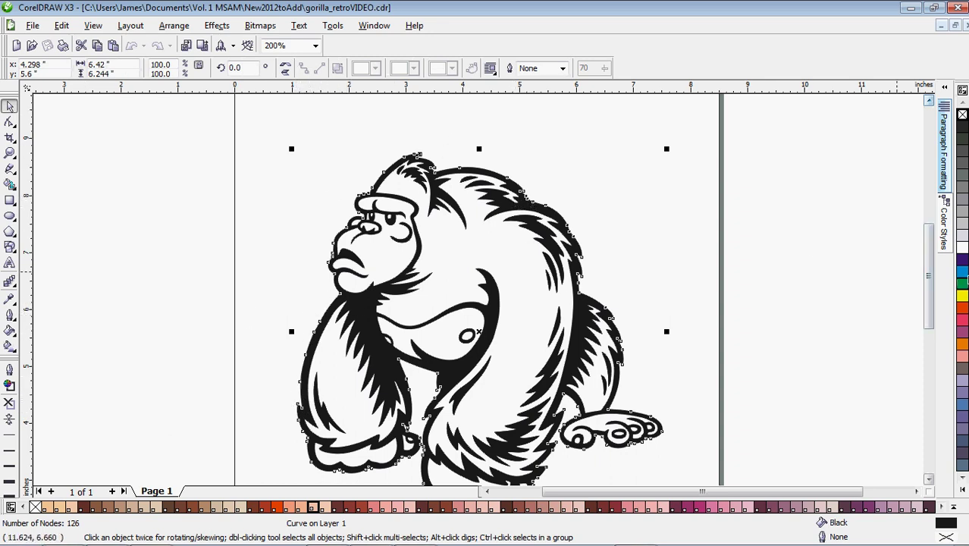
left_click(963, 296)
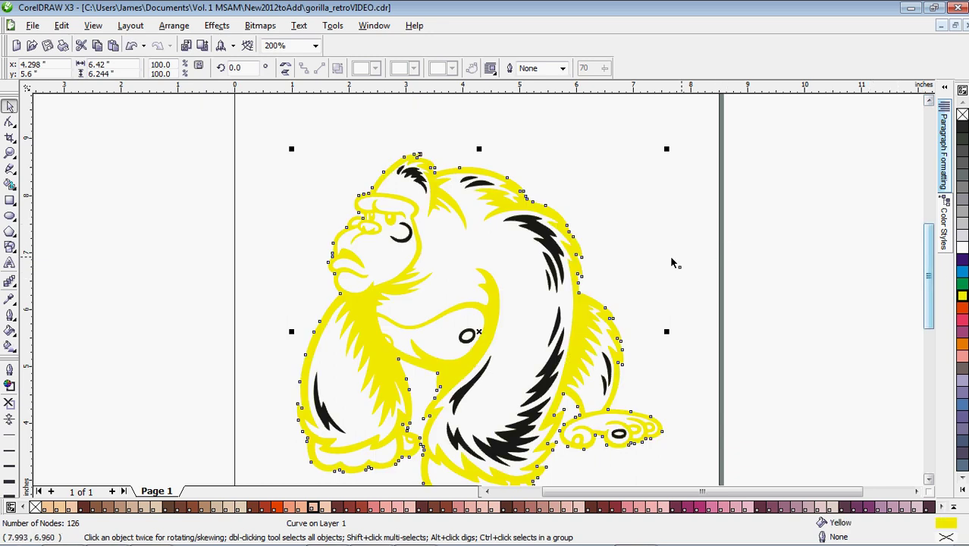
left_click(709, 231)
Try moving the large black fur detail on the gorilla's upper back outside the body, and undo the move
scroll(478, 295, "up", 2)
left_click_drag(402, 339, 587, 261)
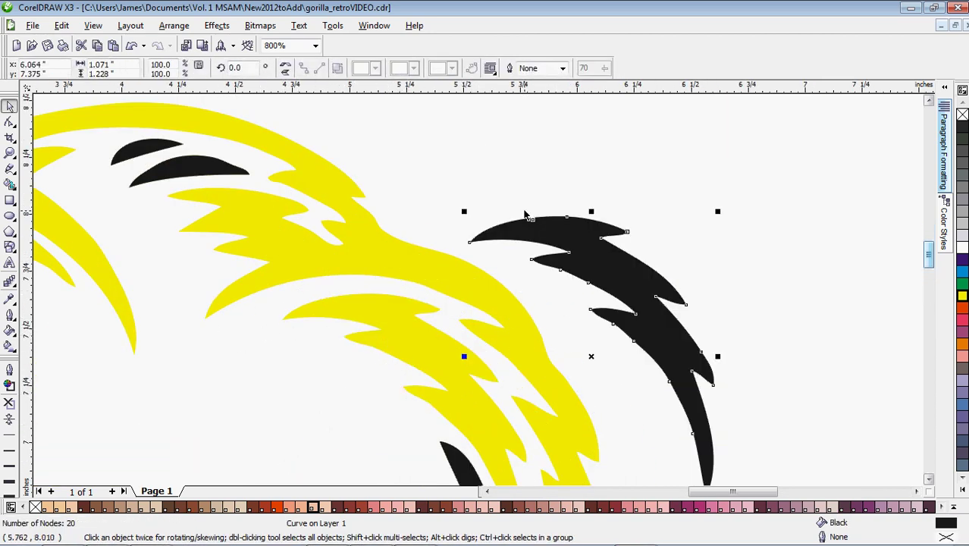
scroll(480, 282, "down", 2)
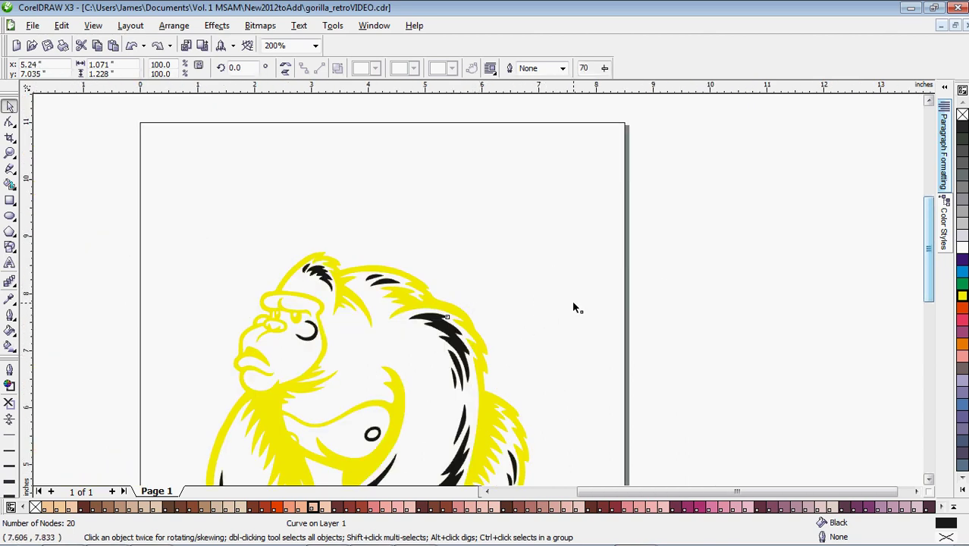
left_click(573, 304)
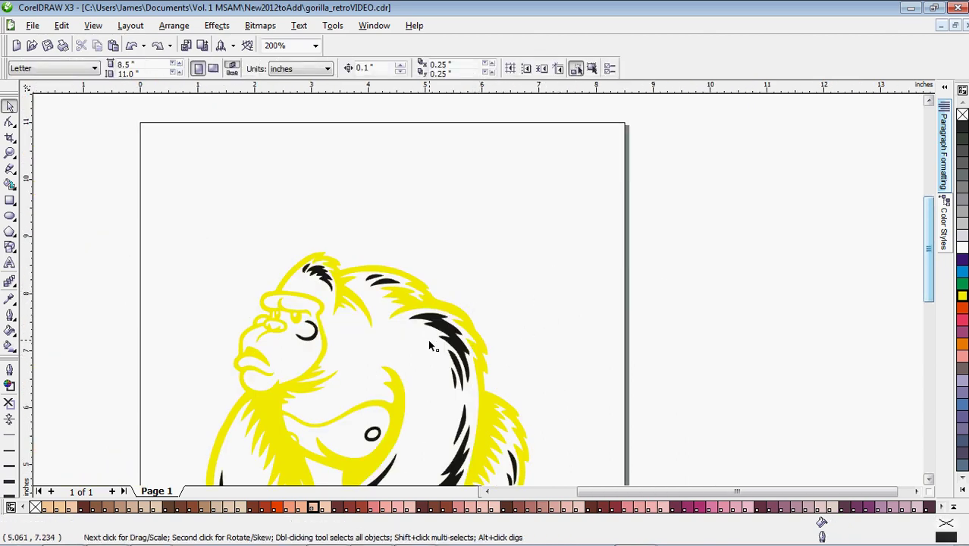
Start the Replace Wizard for objects with the option to replace a color
left_click(64, 26)
mouse_move(103, 289)
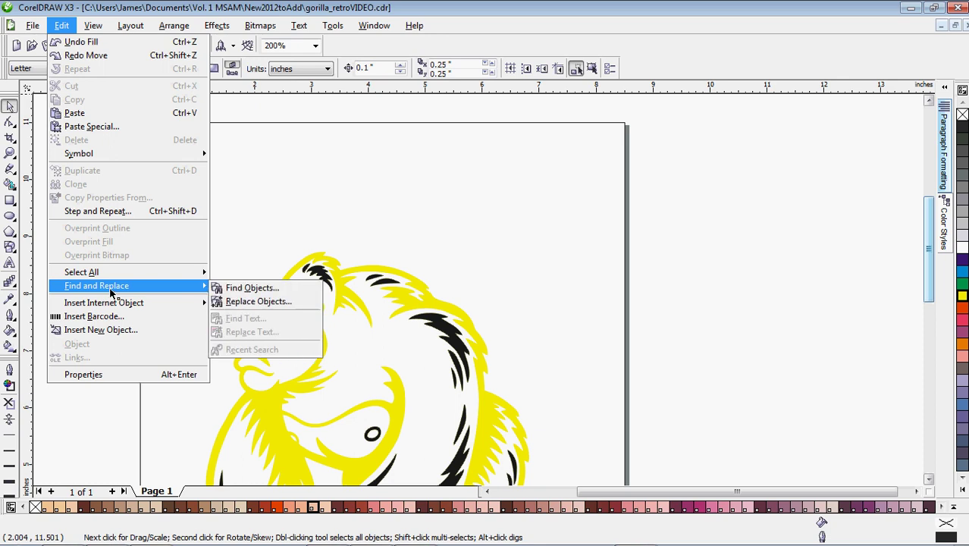
left_click(255, 301)
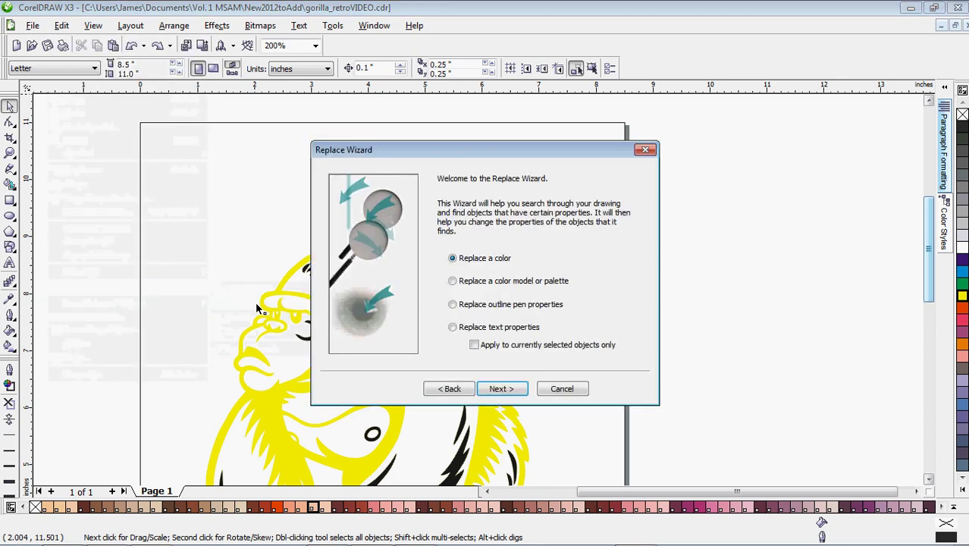
left_click(513, 388)
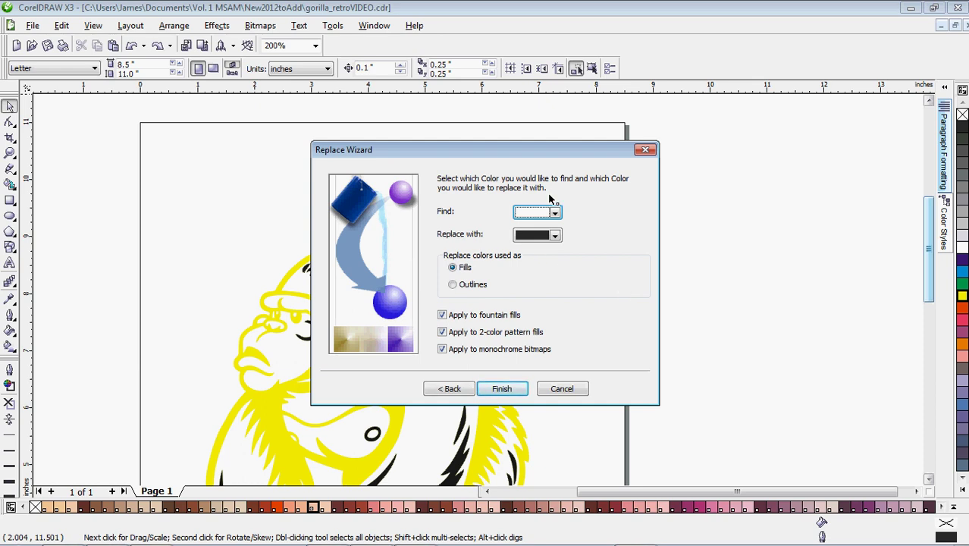
Set grayscale Black with L 0 as the fill color to find and finish the wizard
left_click(551, 212)
left_click(540, 322)
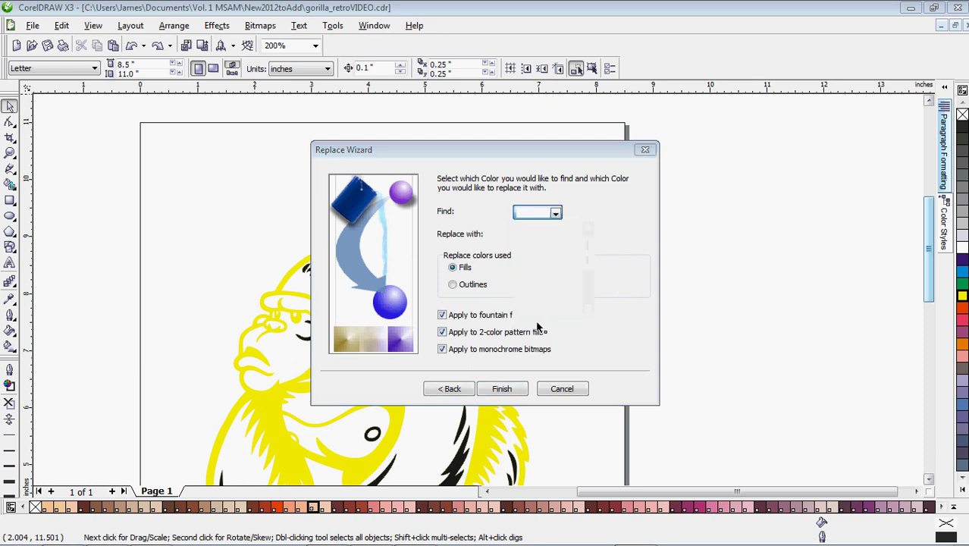
left_click_drag(201, 72, 605, 107)
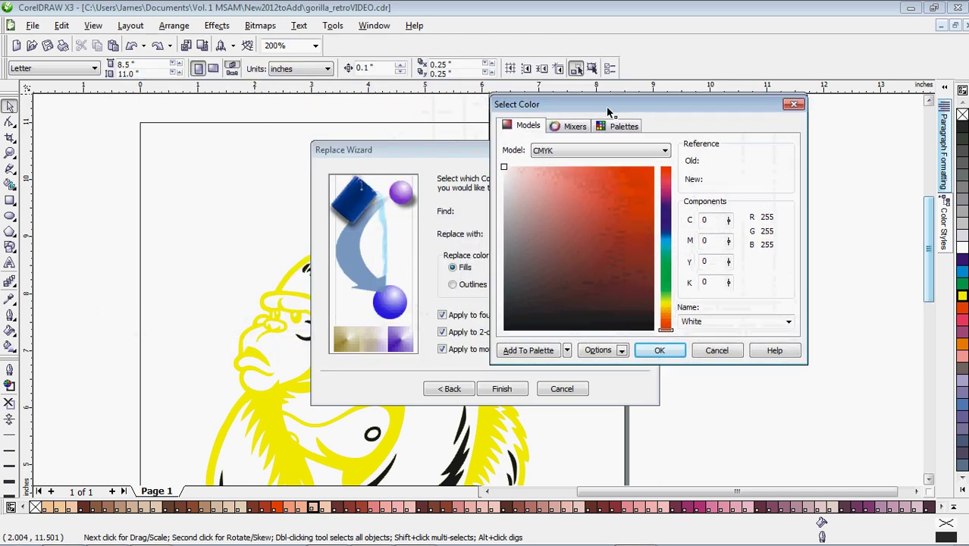
left_click(579, 154)
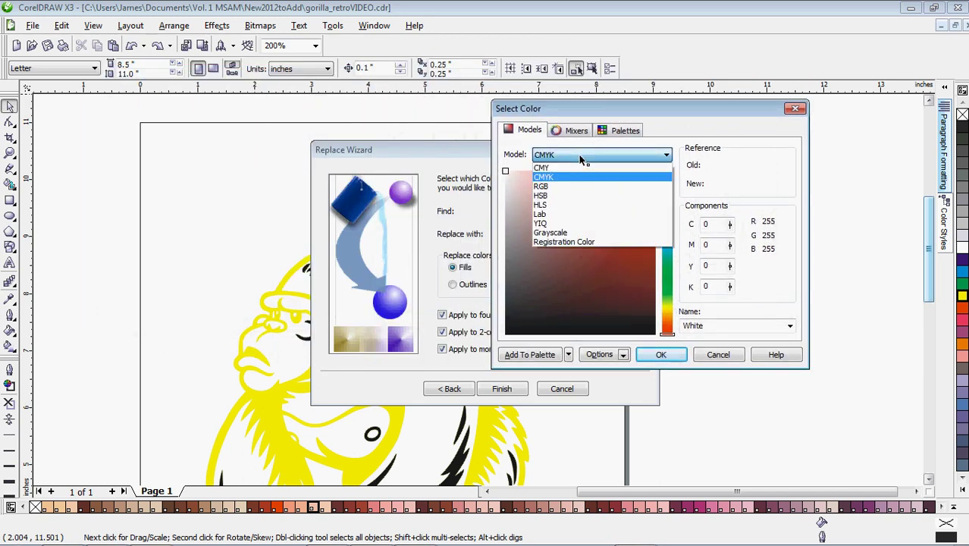
left_click(574, 233)
left_click_drag(555, 182, 562, 350)
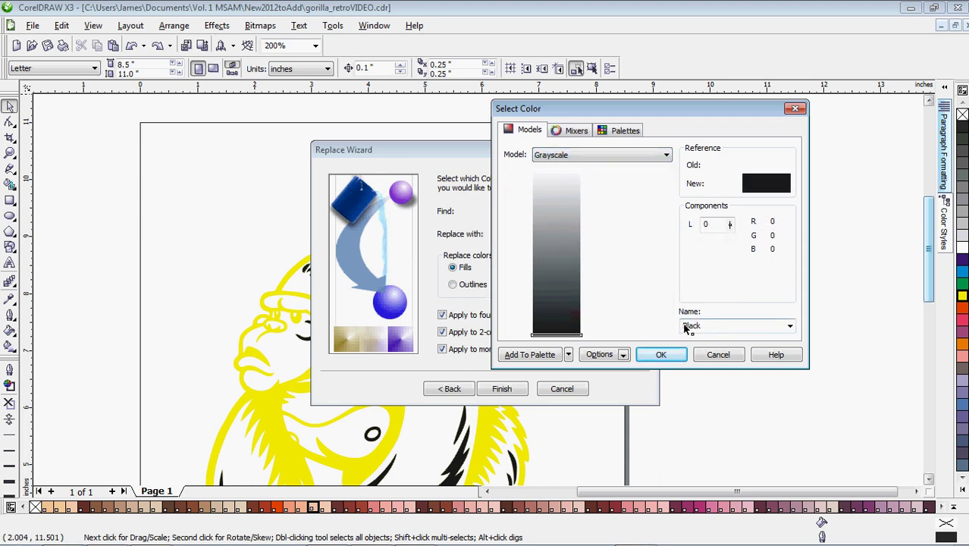
left_click(657, 354)
left_click(518, 395)
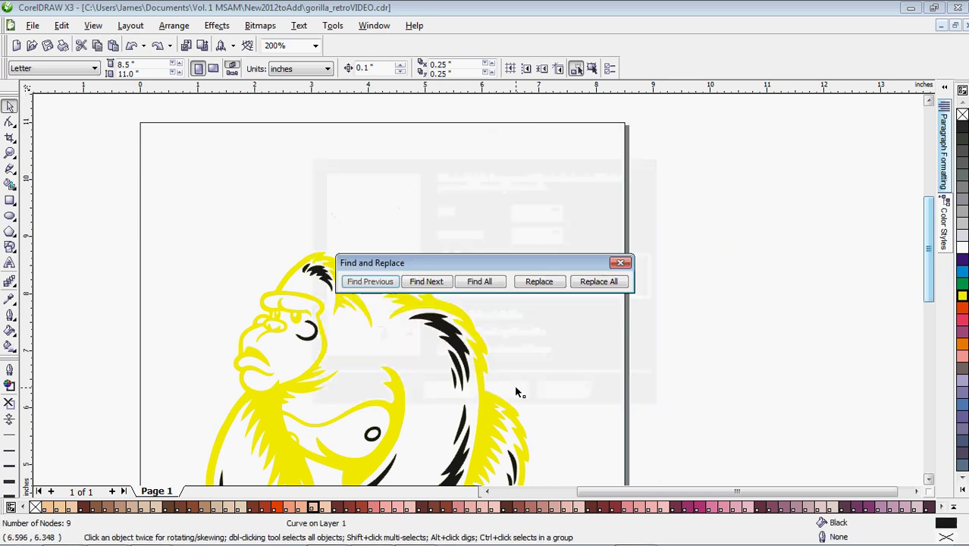
Find all objects with the black fill at once and delete them
left_click_drag(487, 257, 716, 245)
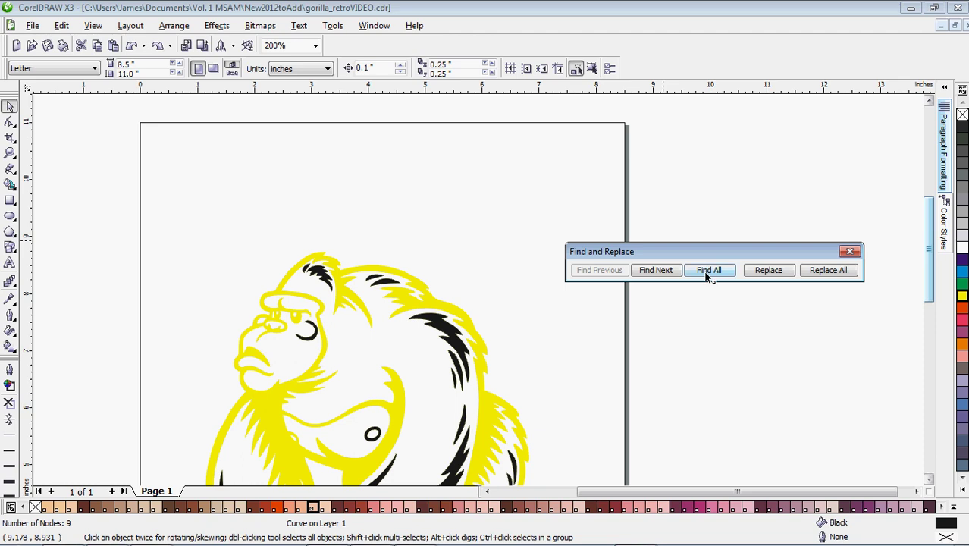
left_click(708, 272)
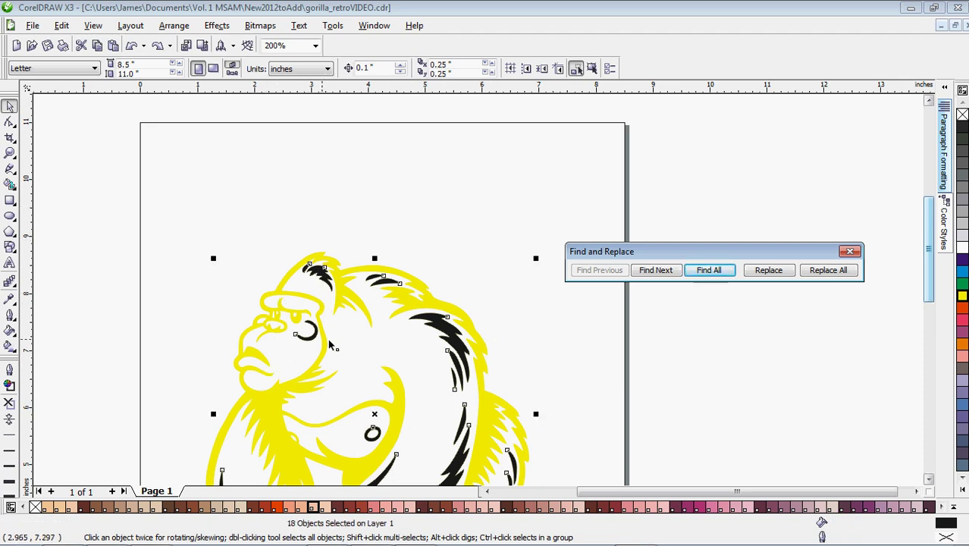
left_click(850, 252)
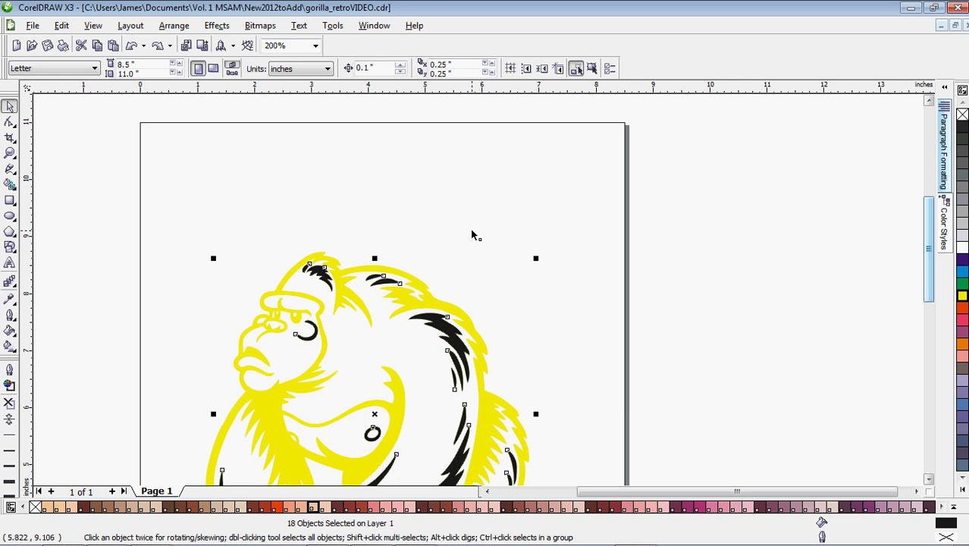
key("Delete")
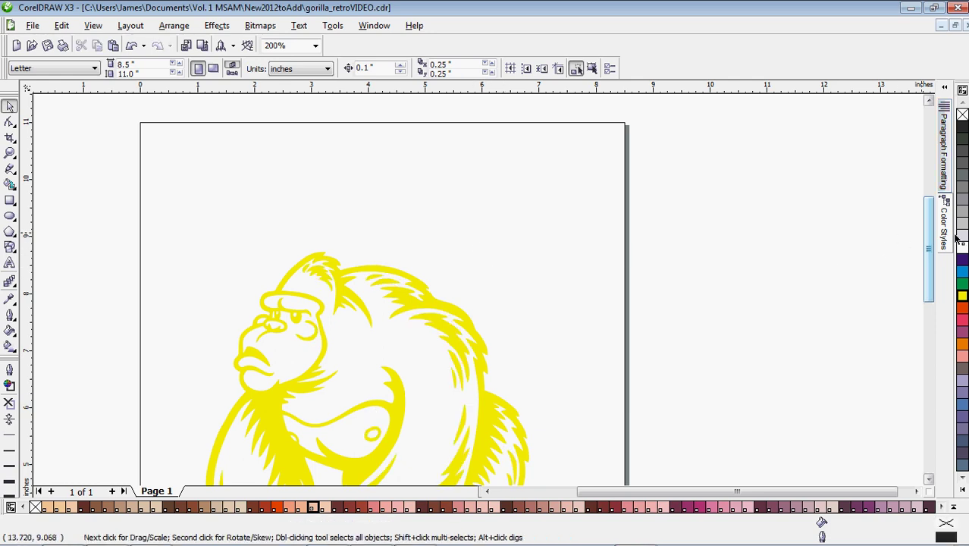
Fill the gorilla's yellow main outline shape with PANTONE Process Black and deselect it
left_click_drag(924, 214, 925, 262)
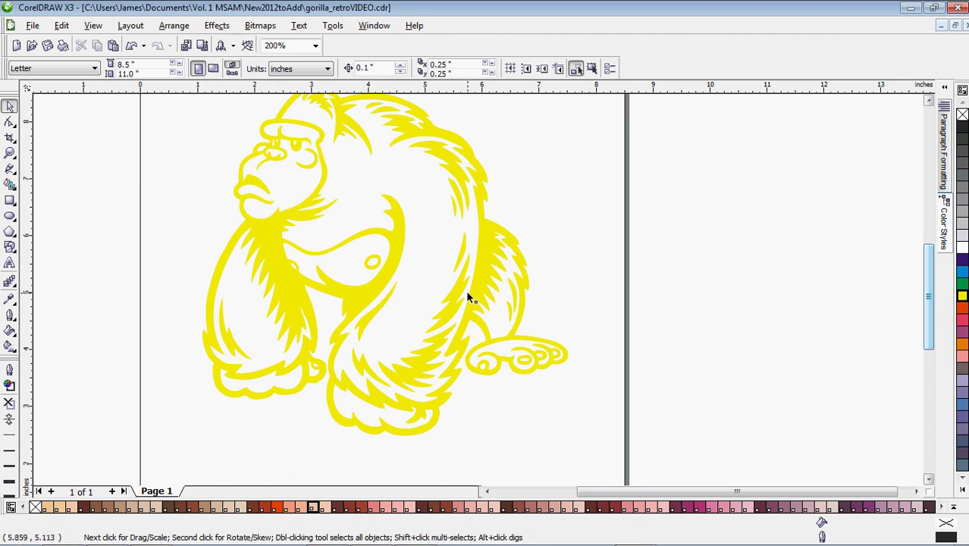
left_click(301, 274)
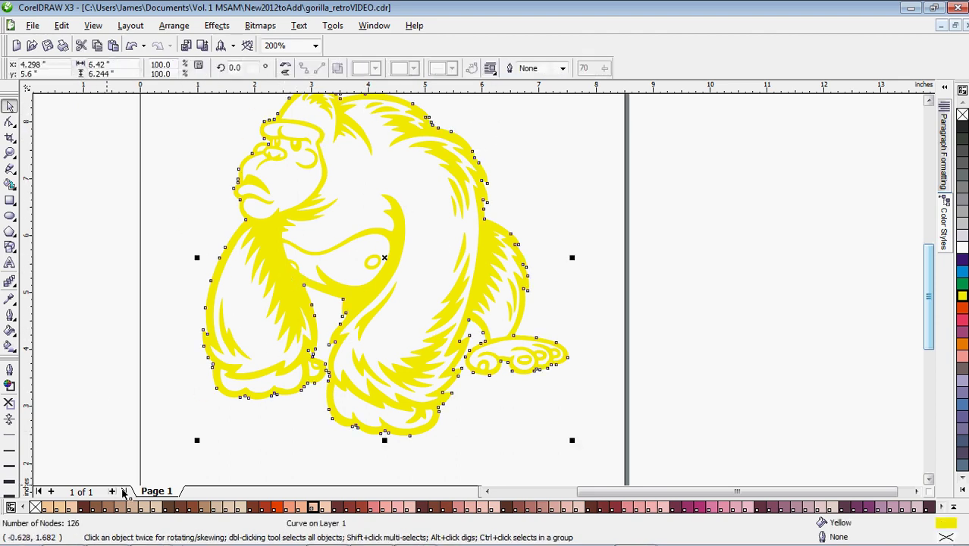
left_click(954, 506)
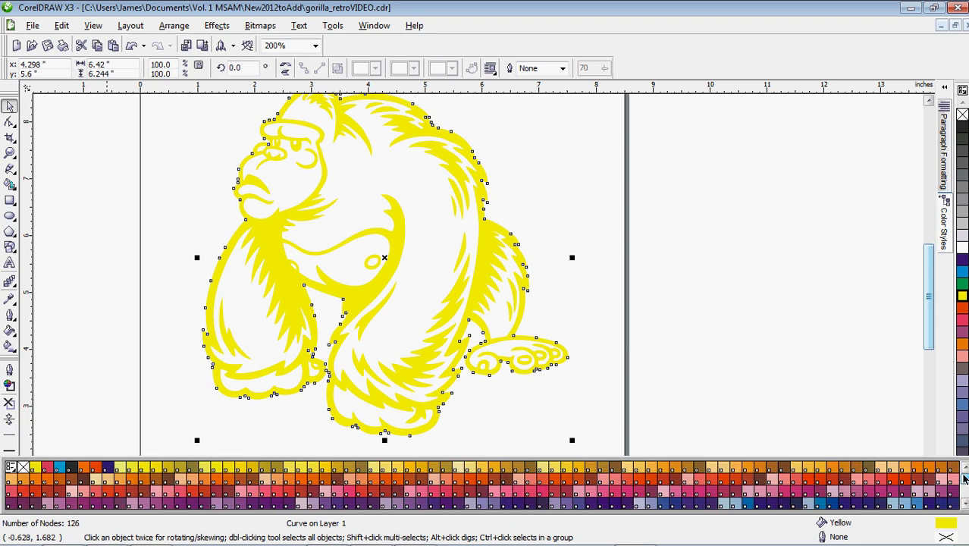
left_click(71, 466)
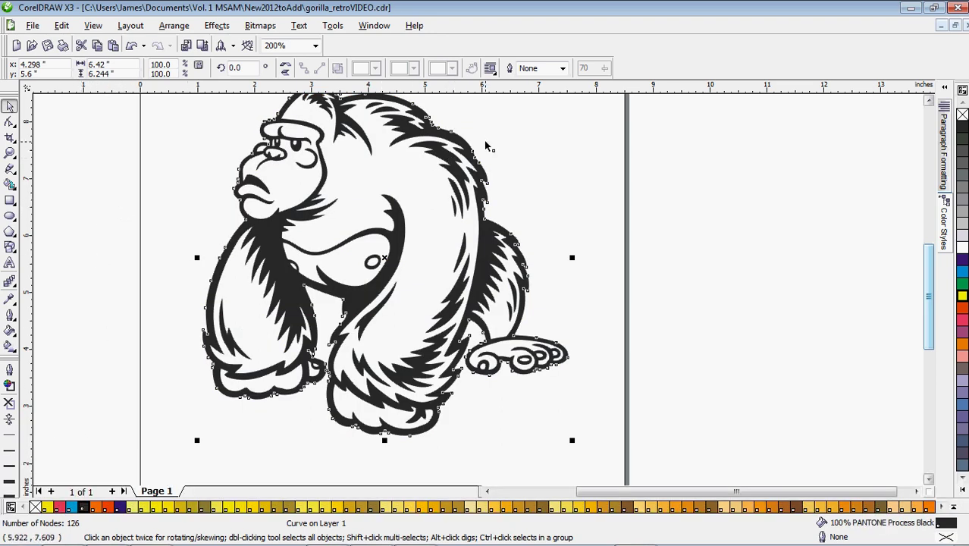
key("Escape")
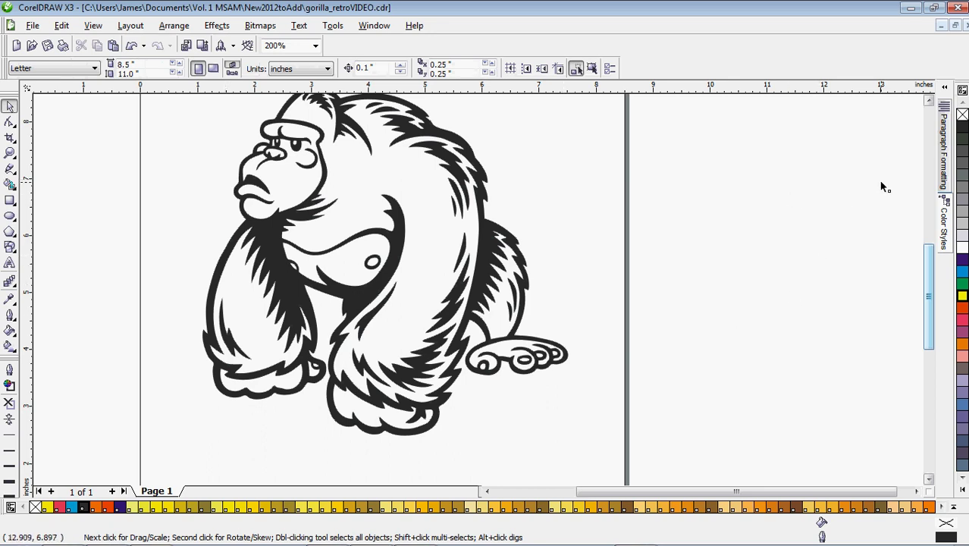
With the Shape tool, delete the surplus node on the outline's upper-back arc and adjust the curve beside the head
scroll(926, 255, "up", 1)
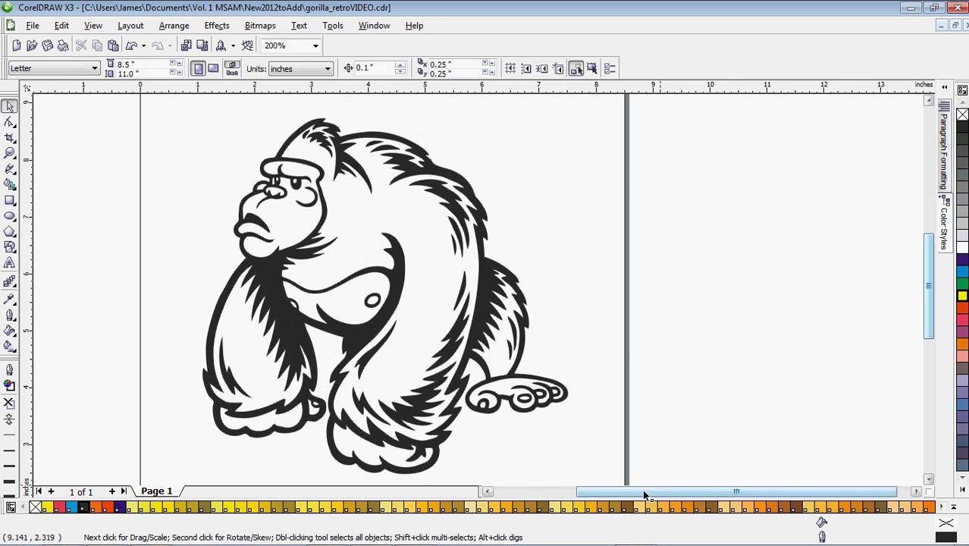
left_click_drag(643, 491, 606, 491)
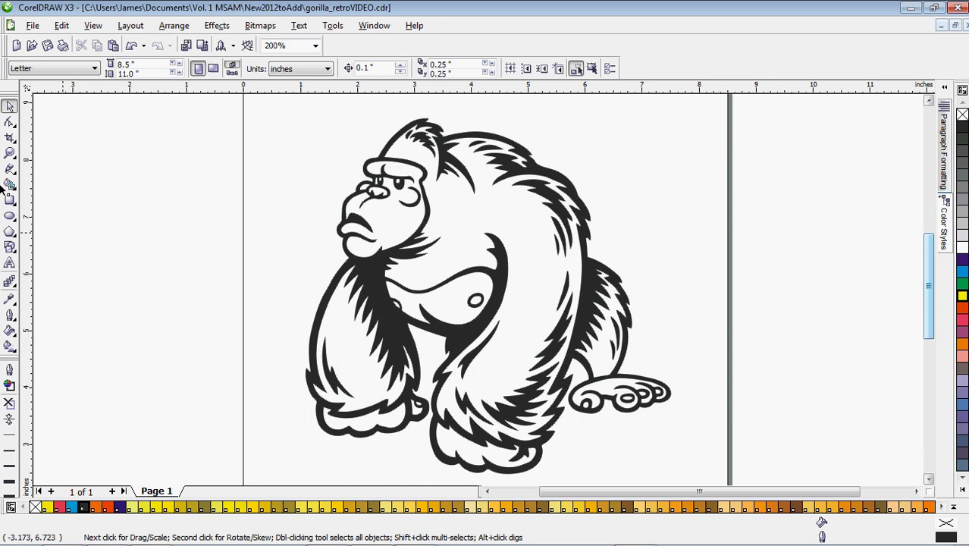
left_click(9, 122)
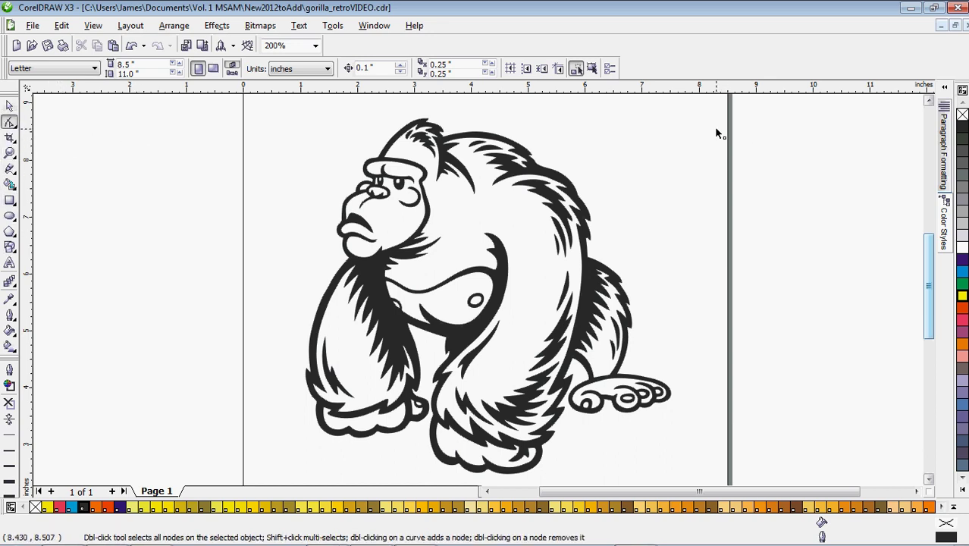
scroll(488, 279, "up", 1)
left_click(537, 216)
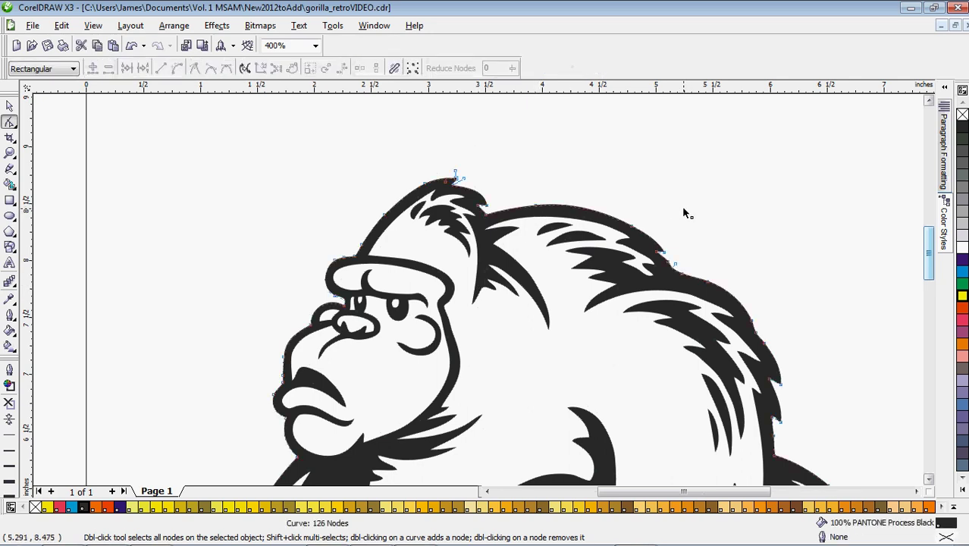
scroll(521, 267, "up", 2)
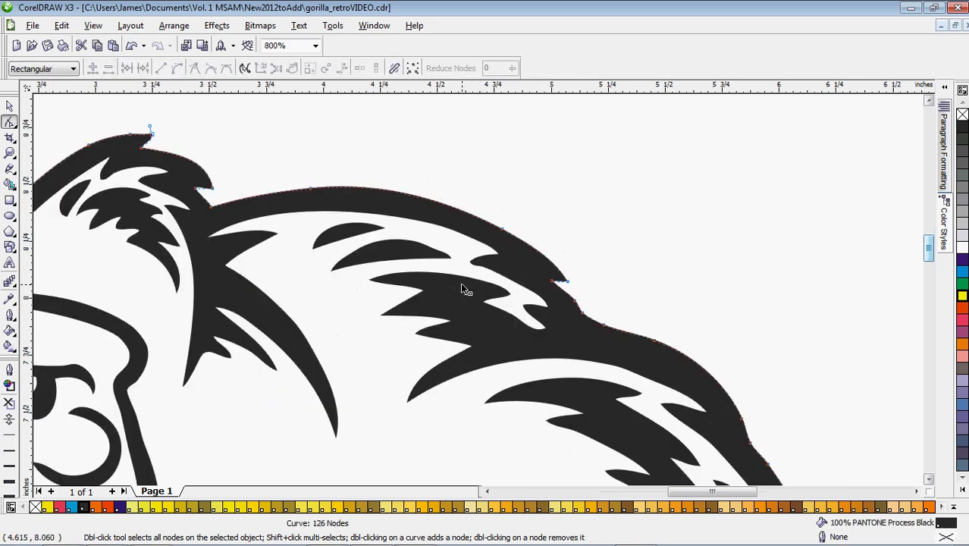
left_click(308, 188)
key("Delete")
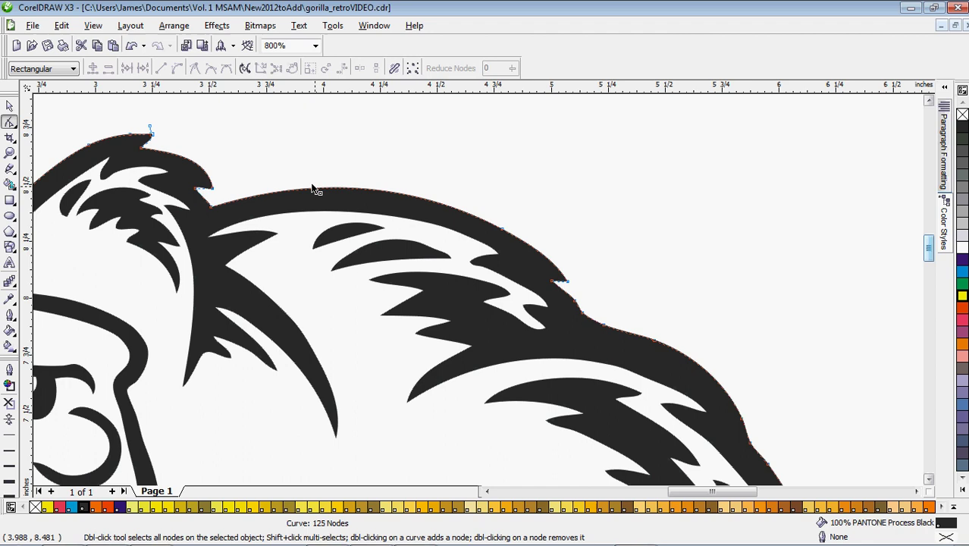
left_click(213, 205)
left_click_drag(312, 180, 289, 182)
Delete the surplus outline nodes below the upper-back fur notch and smooth the slope with the curve handle
left_click(567, 282)
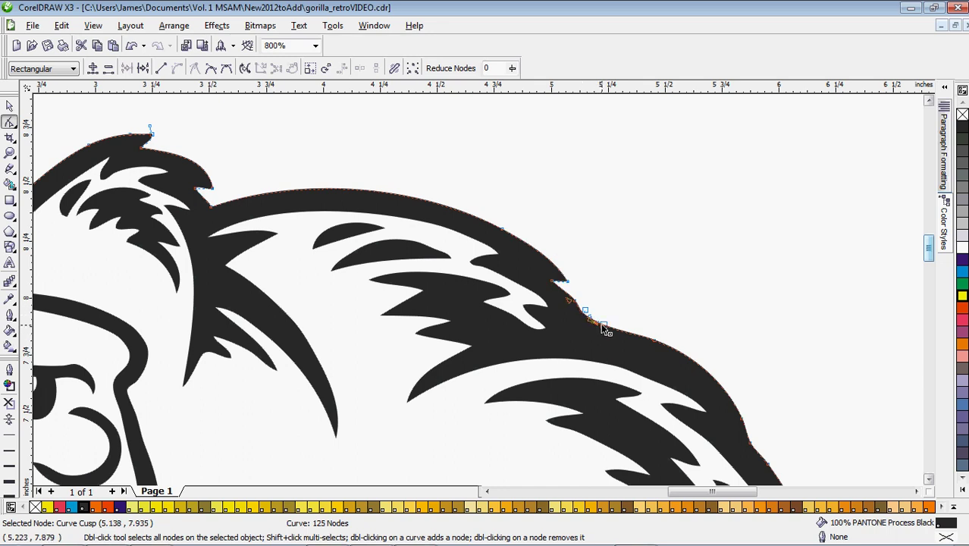
key("Delete")
left_click_drag(589, 321, 611, 327)
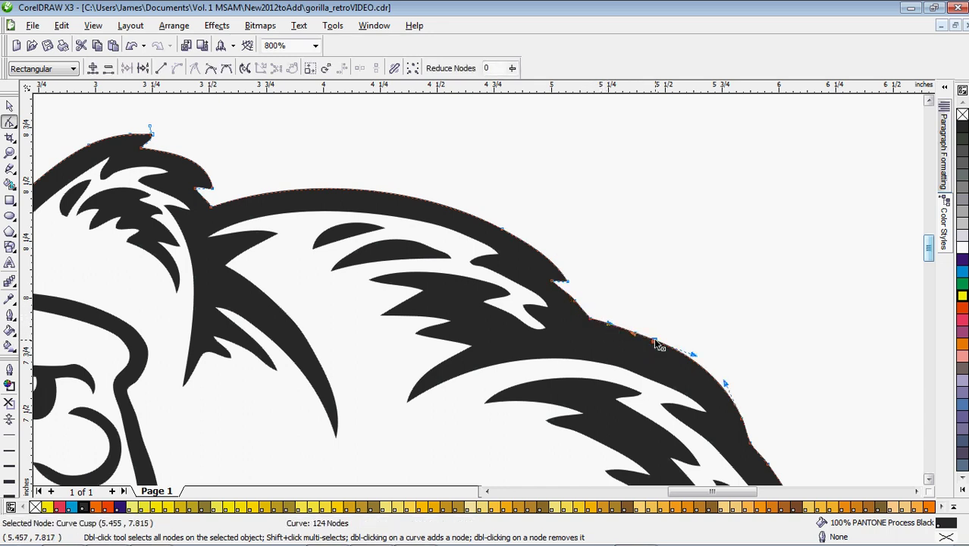
key("Delete")
Delete the surplus nodes on the white body shape's edge beneath the shoulder outline and select the remaining node there
left_click(647, 391)
left_click(642, 379)
key("Delete")
left_click(613, 369)
key("Delete")
left_click(573, 361)
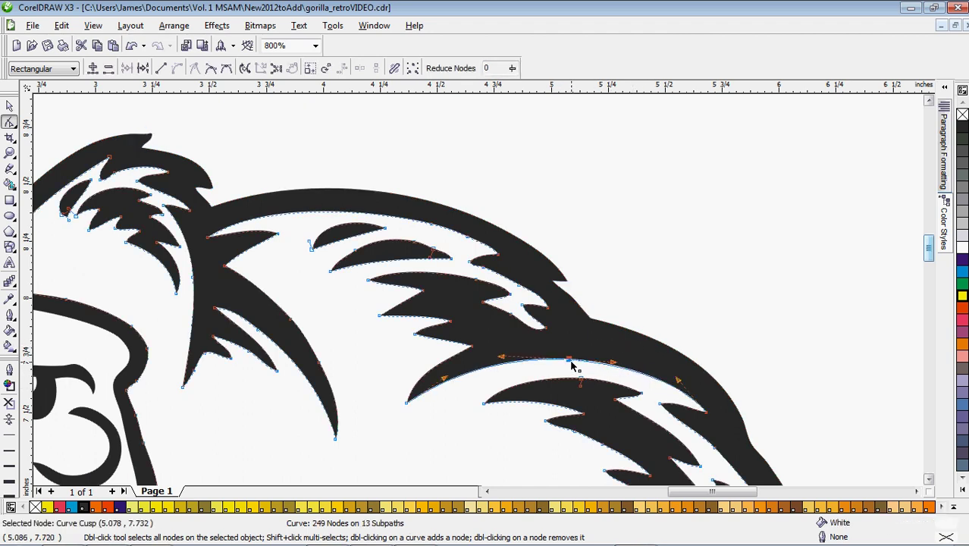
Examine the nodes of the white shapes along the front arm's fur edge and around the tufts on the head's crown
key("F3")
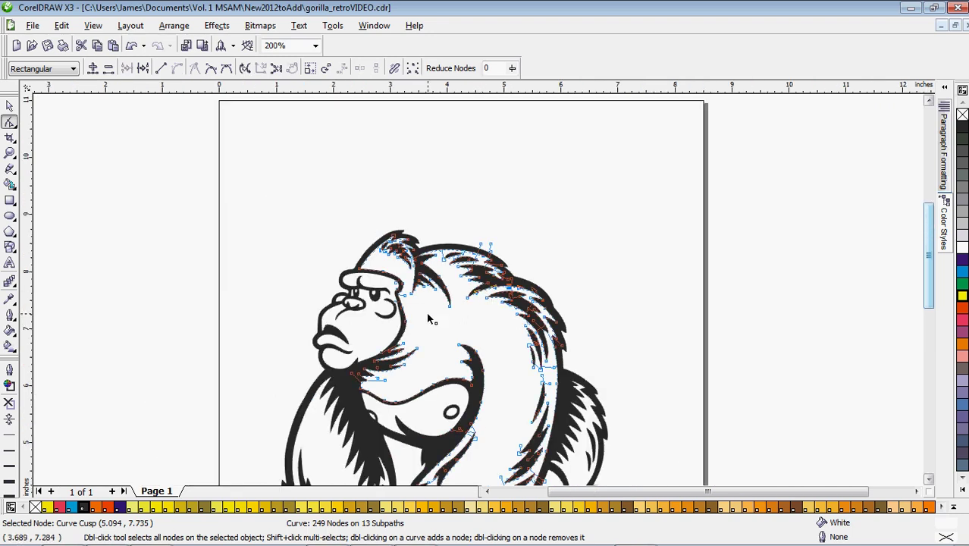
scroll(279, 438, "up", 1)
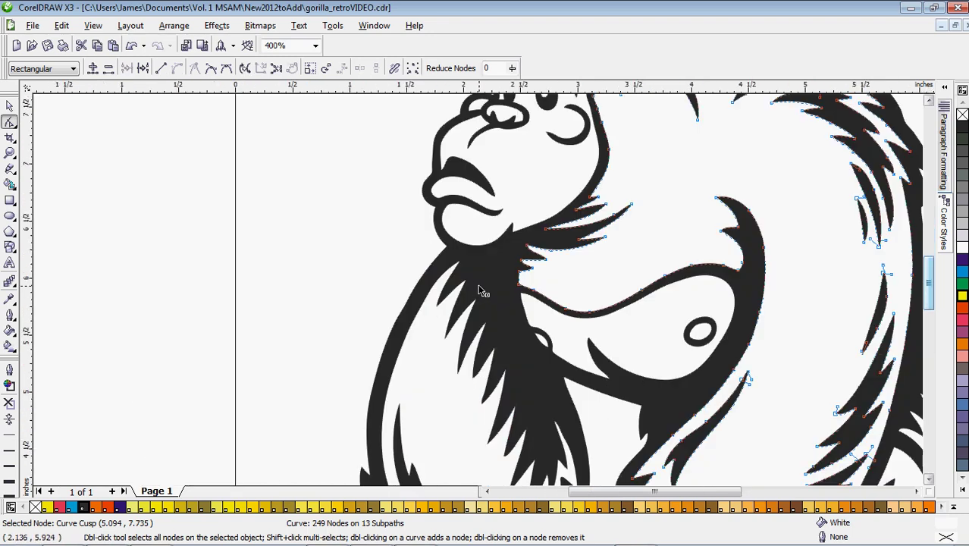
left_click(447, 372)
scroll(451, 372, "up", 1)
left_click_drag(492, 303, 491, 292)
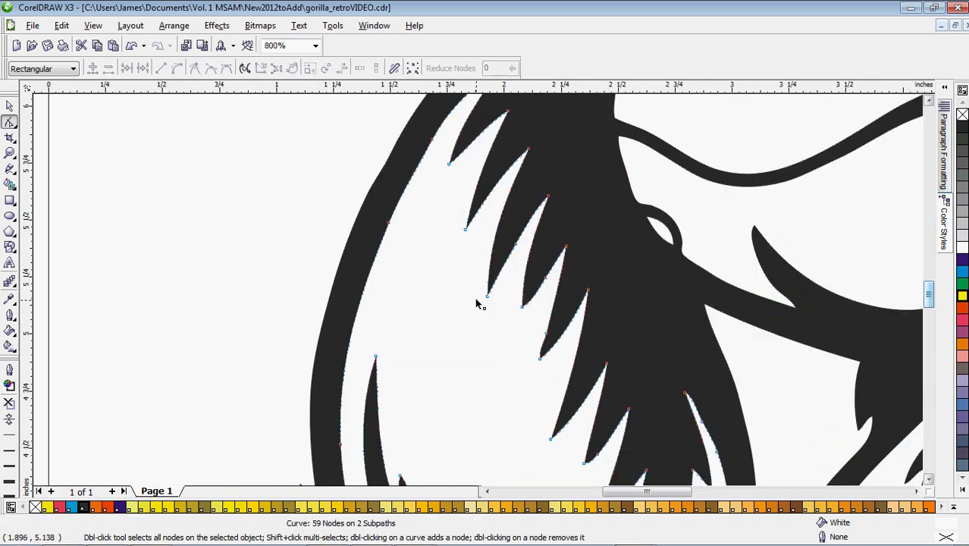
key("F3")
scroll(472, 301, "up", 1)
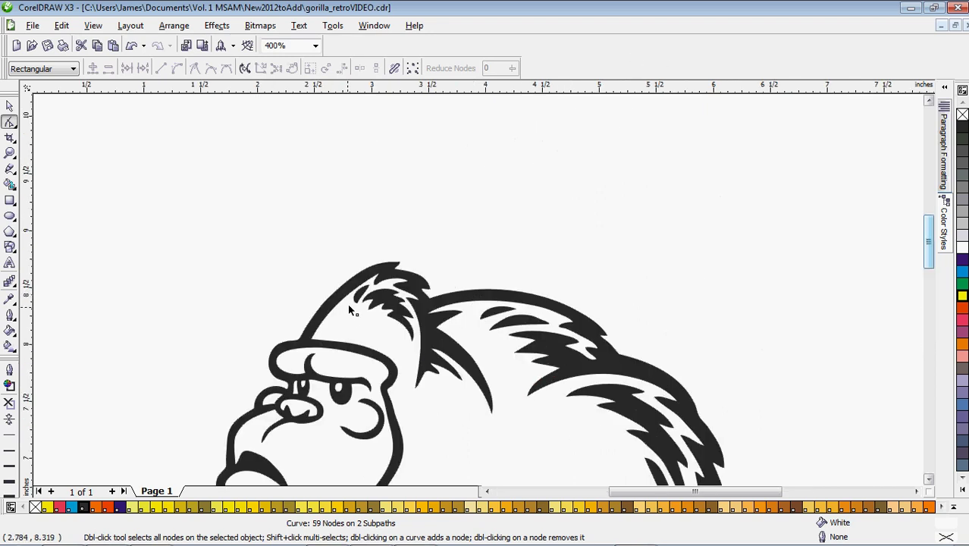
scroll(350, 310, "up", 1)
left_click(522, 322)
left_click(519, 250)
left_click_drag(502, 281, 509, 264)
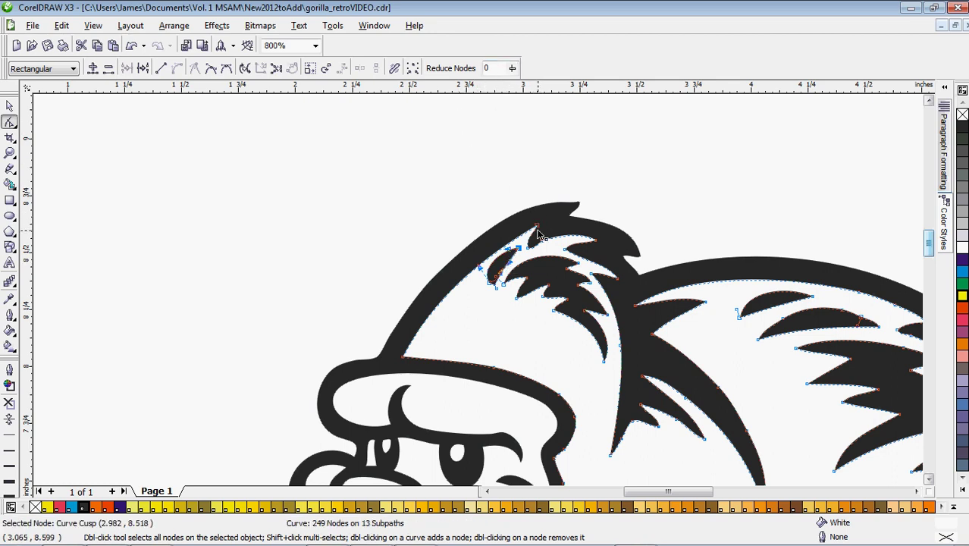
left_click_drag(537, 232, 537, 227)
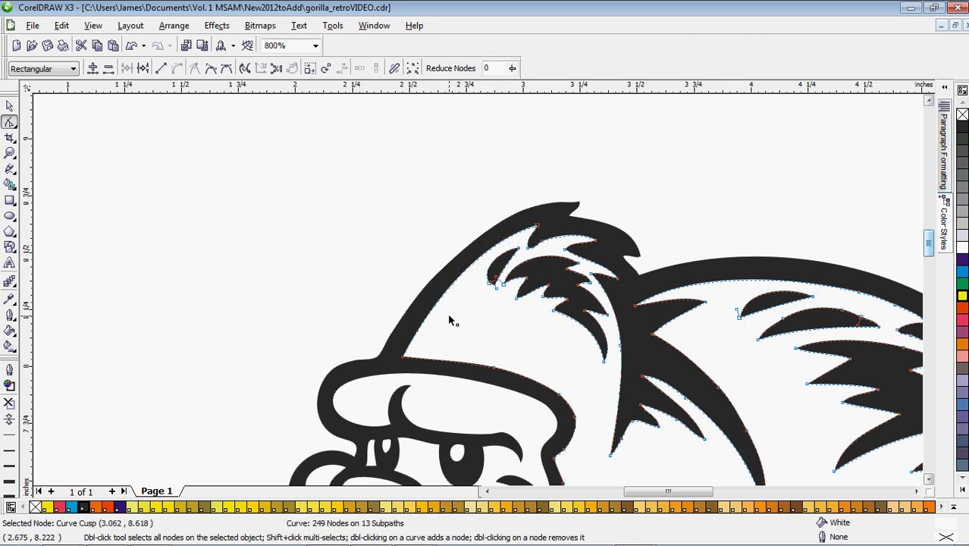
Delete the surplus node on the black outline along the sloping front of the gorilla's crown
left_click(463, 248)
left_click_drag(420, 253, 471, 307)
key("Delete")
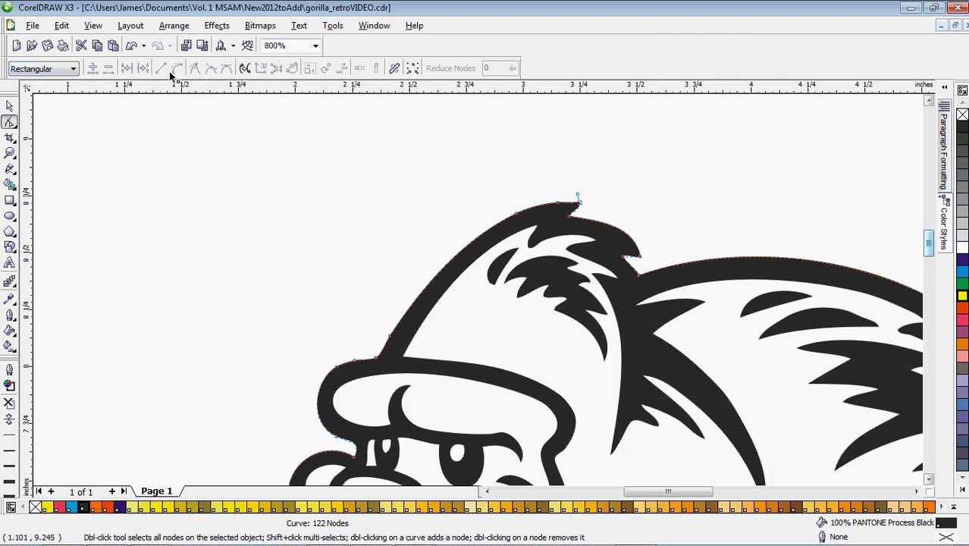
Convert a curved segment on the lower edge of the dark crown tuft in the white shape to a straight line
left_click(521, 322)
scroll(530, 265, "up", 2)
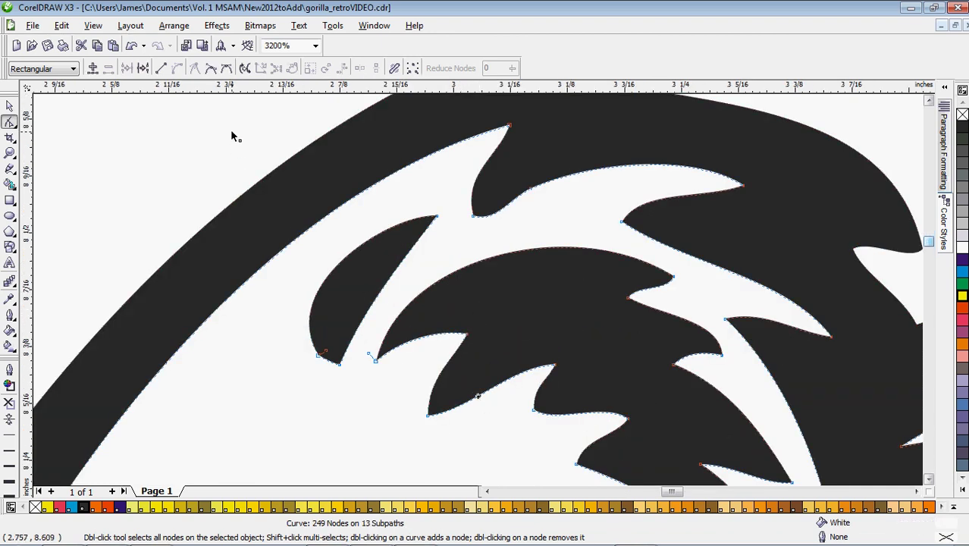
left_click(161, 68)
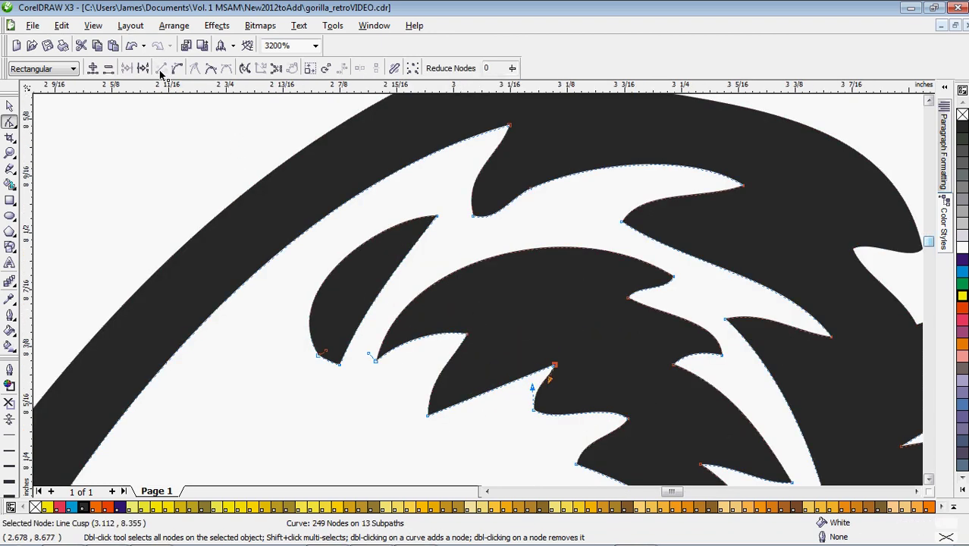
Convert the straight segment on the dark crown tuft's lower edge to a curve and bend it upward
left_click(483, 401)
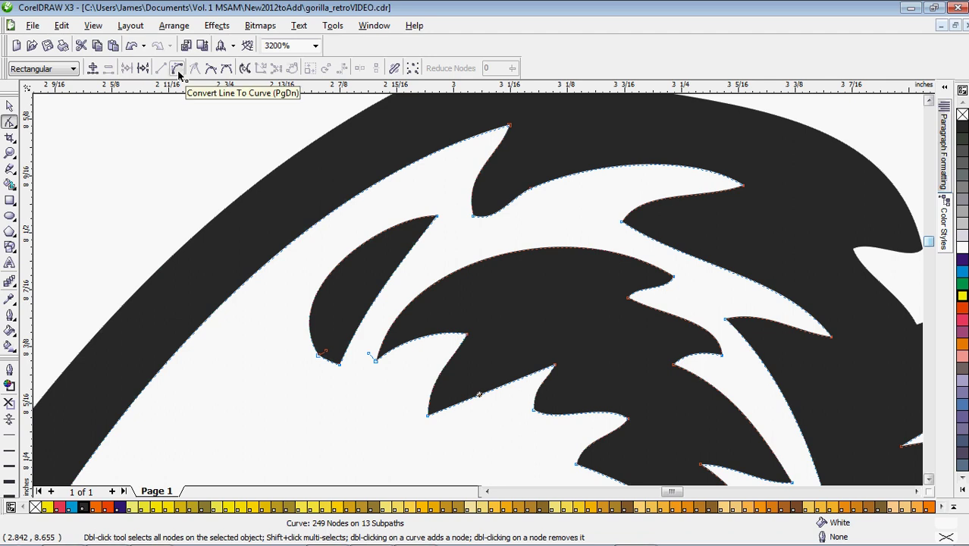
left_click(554, 365)
left_click_drag(514, 386, 508, 372)
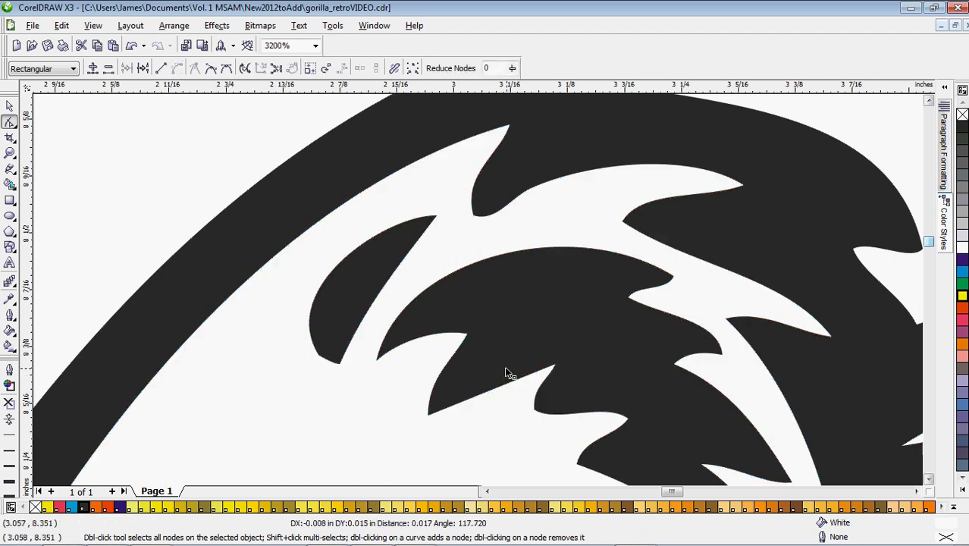
left_click_drag(477, 401, 464, 393)
Make the node at the crown tuft notch's tip smooth and swing its control handle outward
left_click(554, 366)
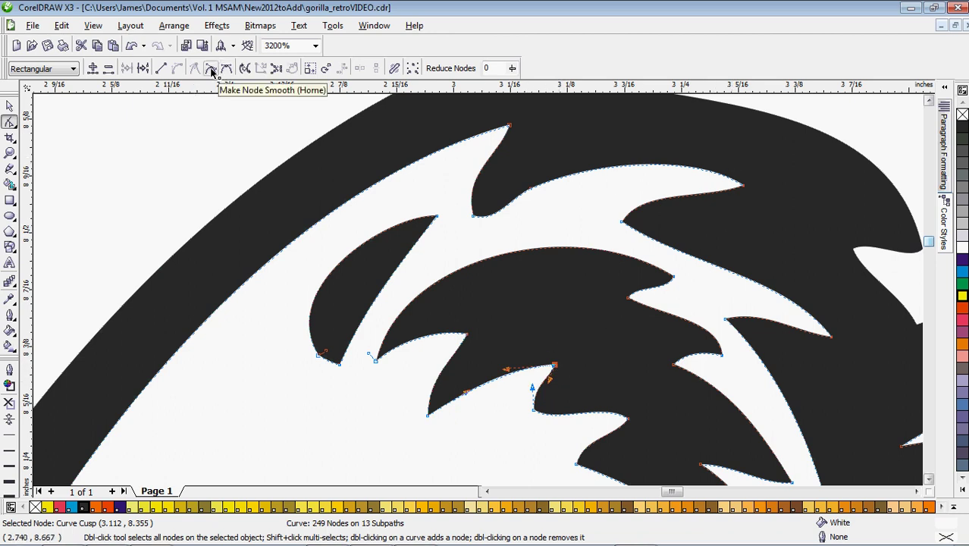
left_click(211, 69)
mouse_move(575, 374)
left_mouse_down()
mouse_move(574, 400)
mouse_move(562, 401)
mouse_move(611, 361)
mouse_move(558, 398)
mouse_move(604, 351)
mouse_move(581, 378)
left_mouse_up()
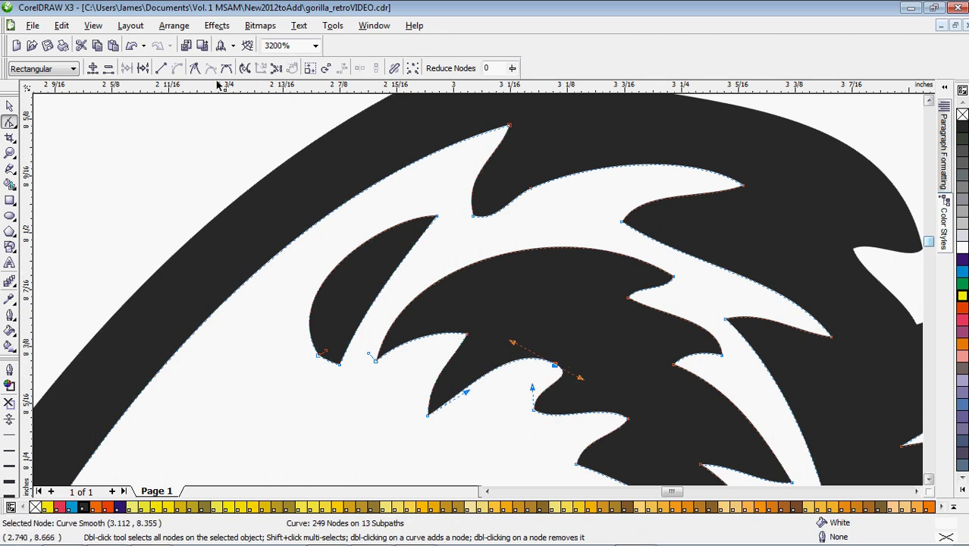
Make the notch's tip node a cusp, shorten its handle and reposition the neighbouring lower node to sharpen the fur spike
left_click(195, 70)
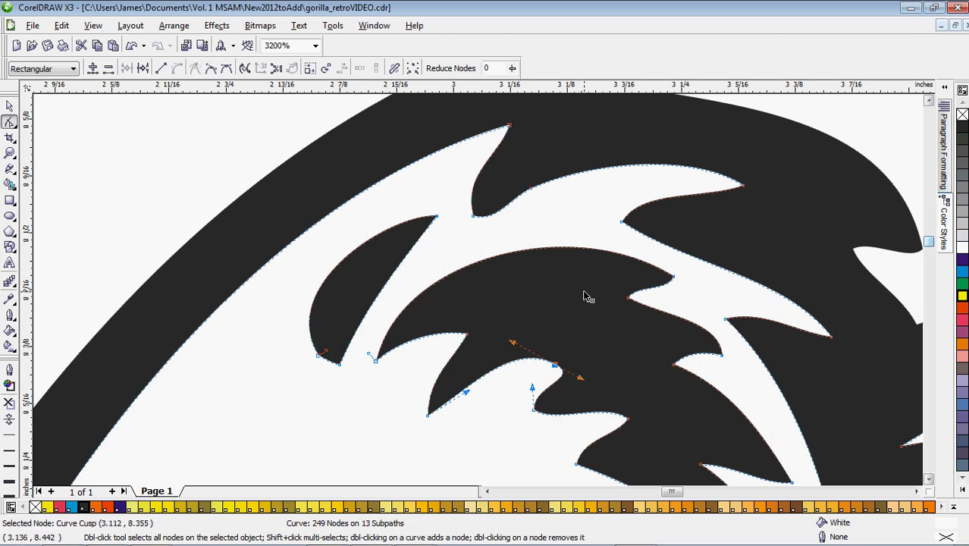
left_click_drag(580, 378, 529, 361)
left_click_drag(534, 411, 559, 406)
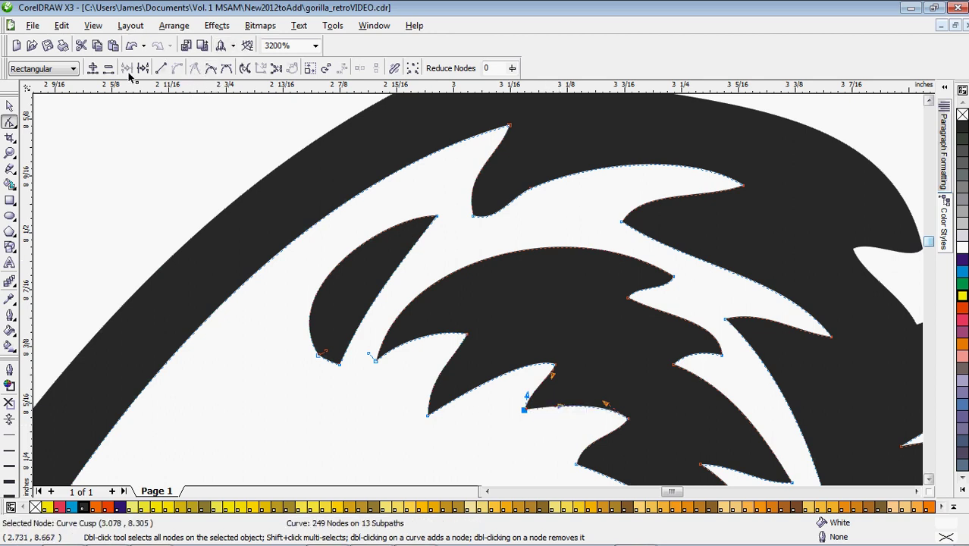
Review the node commands for the notch's tip node and open the Shortcut Keys options for the Edit commands
right_click(554, 366)
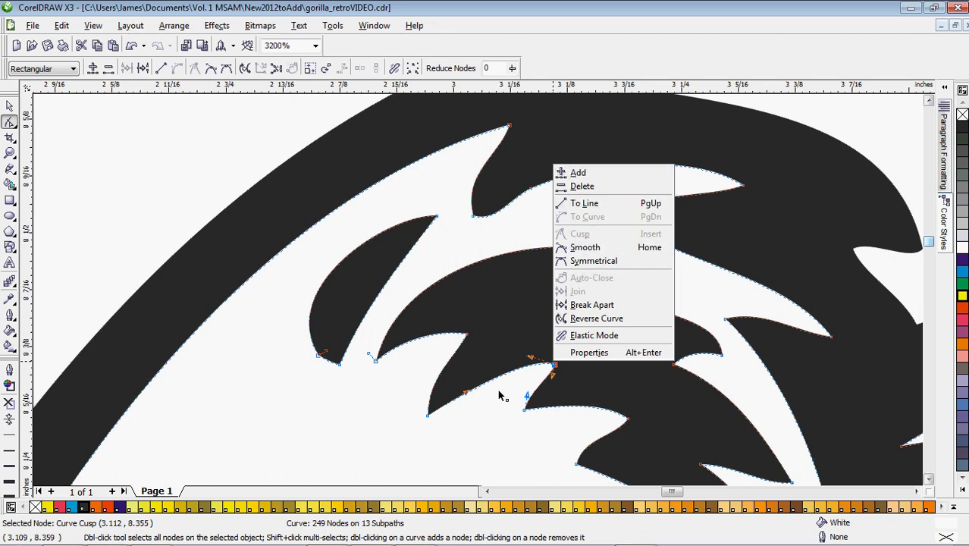
key("Escape")
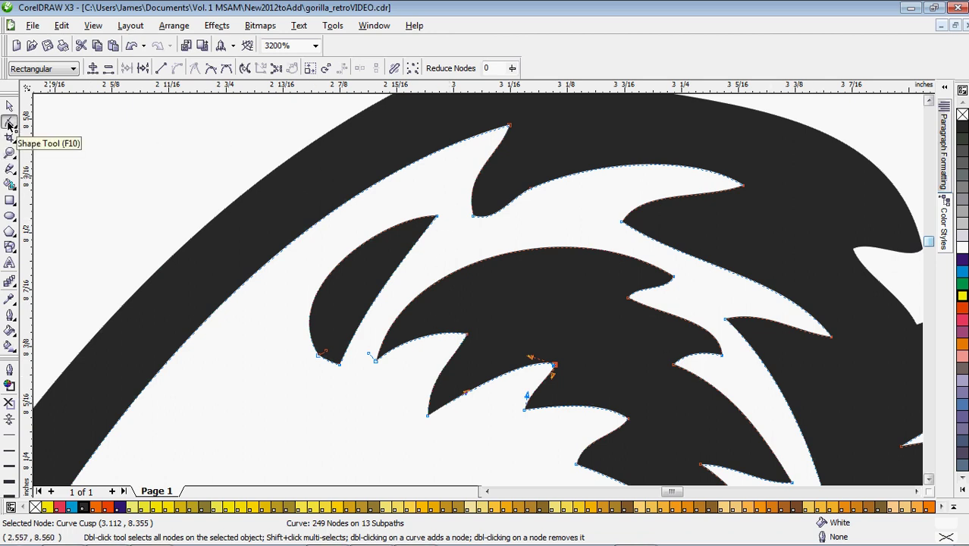
right_click(9, 125)
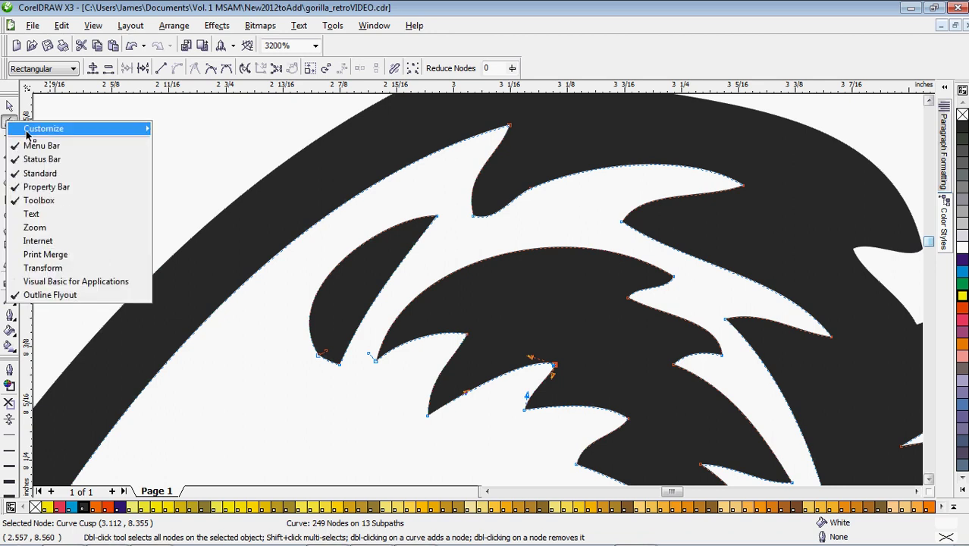
mouse_move(27, 135)
mouse_move(212, 131)
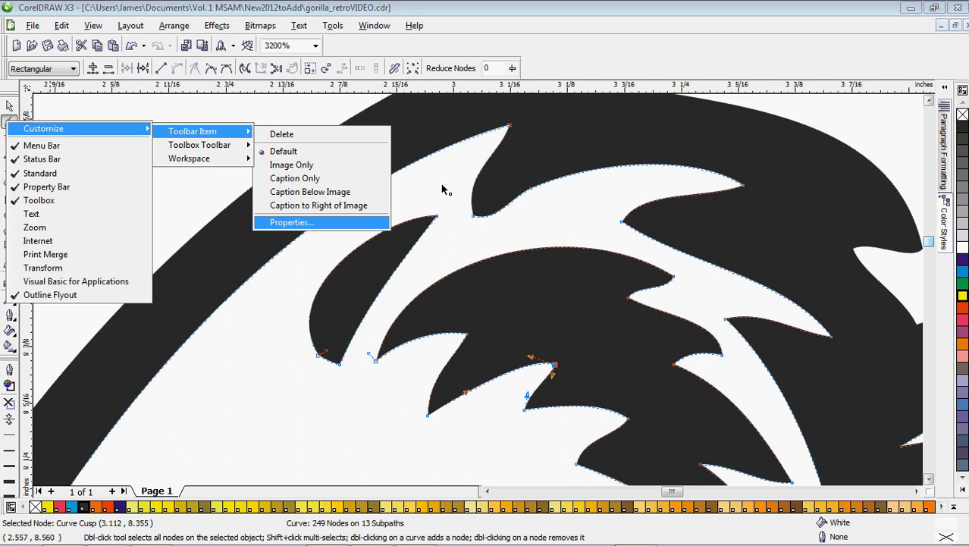
key("Return")
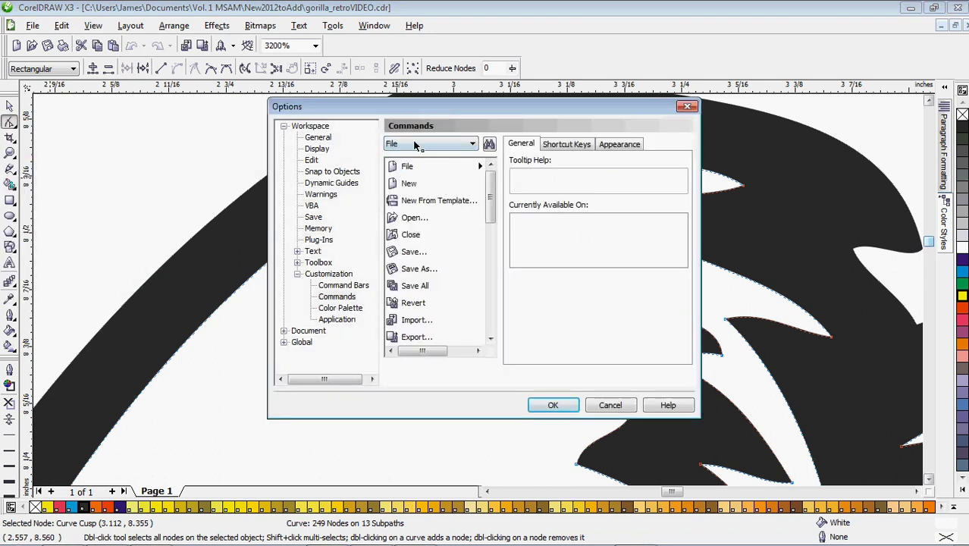
left_click(566, 145)
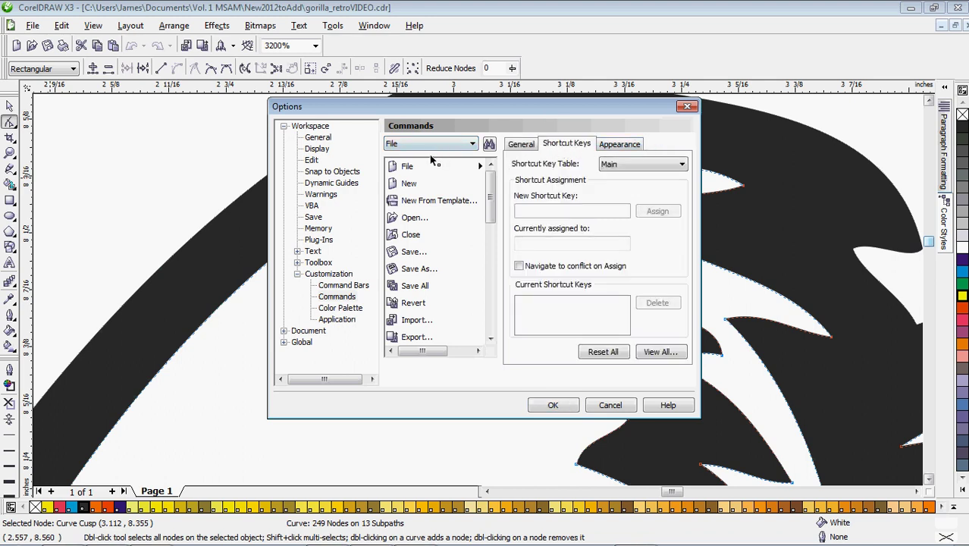
left_click(467, 144)
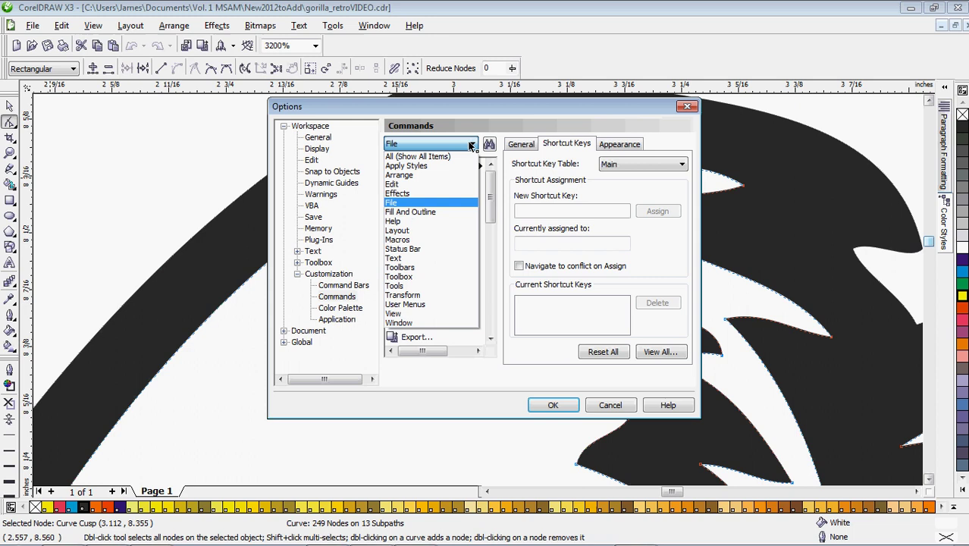
left_click(432, 187)
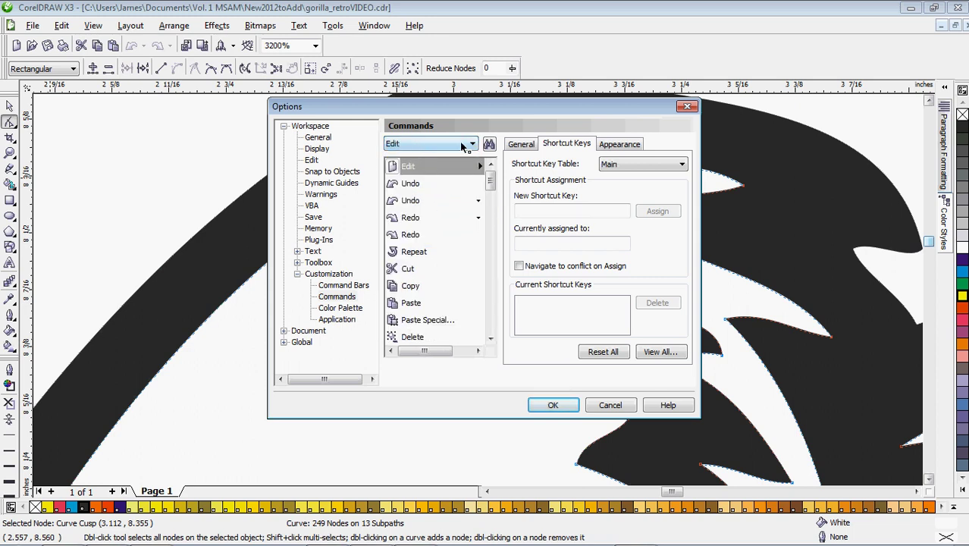
Examine the shortcut keys assigned to To Line, To Curve, Cusp and Smooth, and leave the options without changes
left_click_drag(491, 179, 491, 253)
left_click(447, 201)
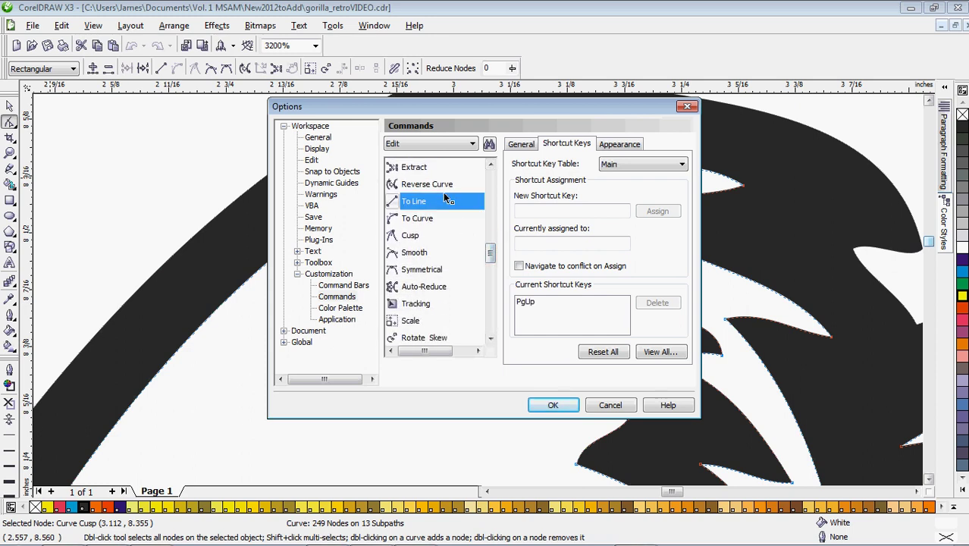
left_click(454, 220)
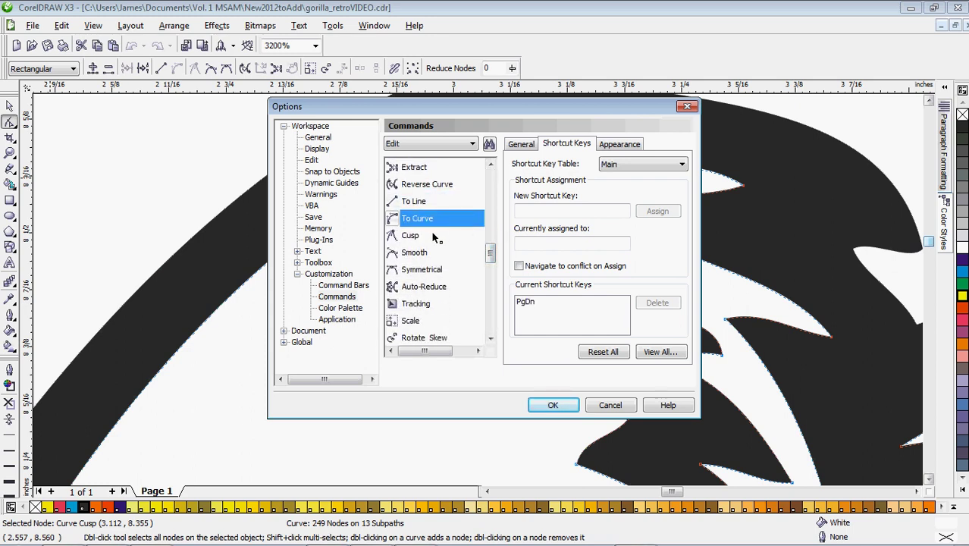
left_click(438, 241)
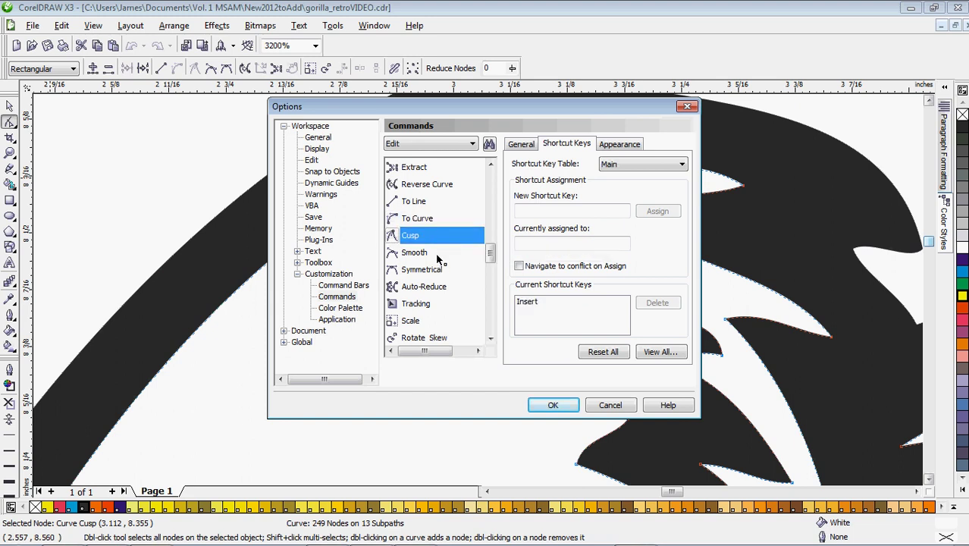
key("Down")
left_click(470, 202)
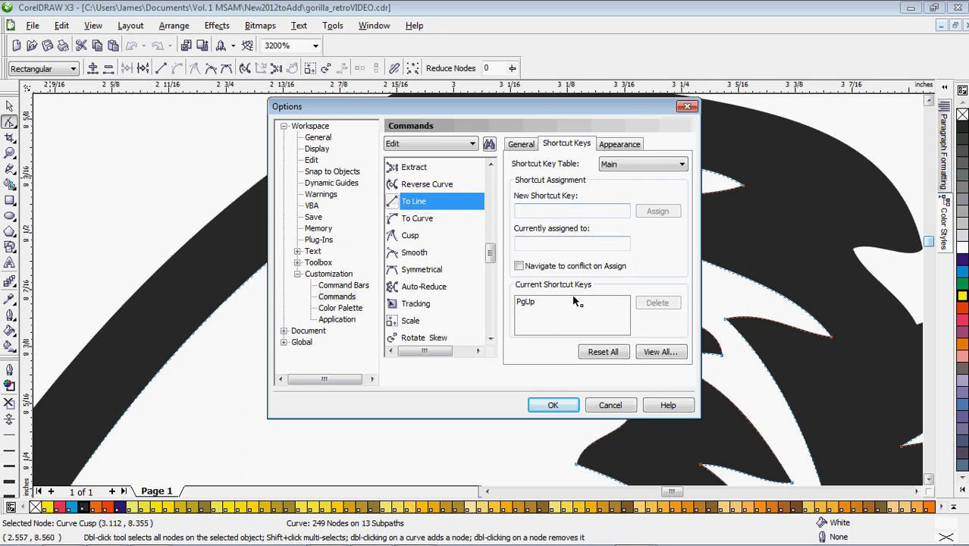
left_click(436, 236)
left_click(442, 252)
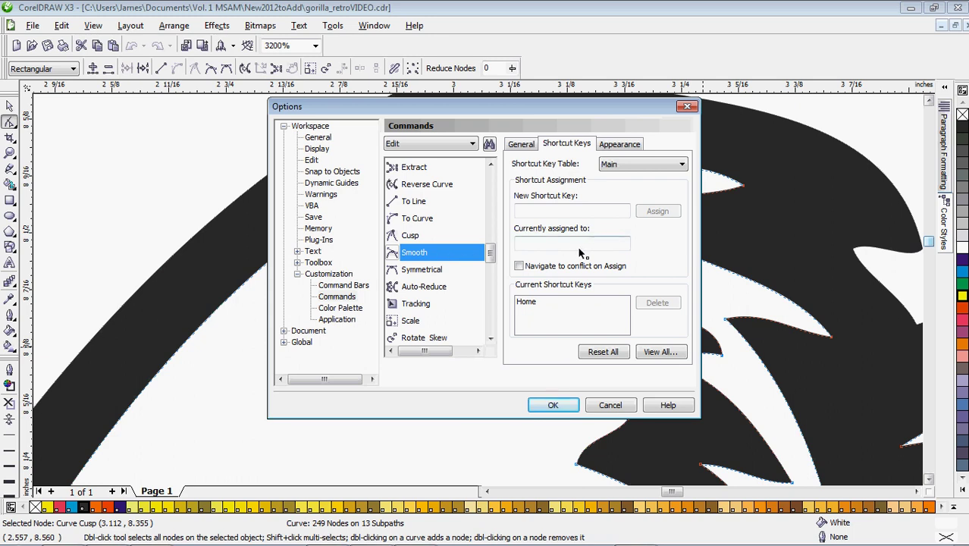
left_click(611, 407)
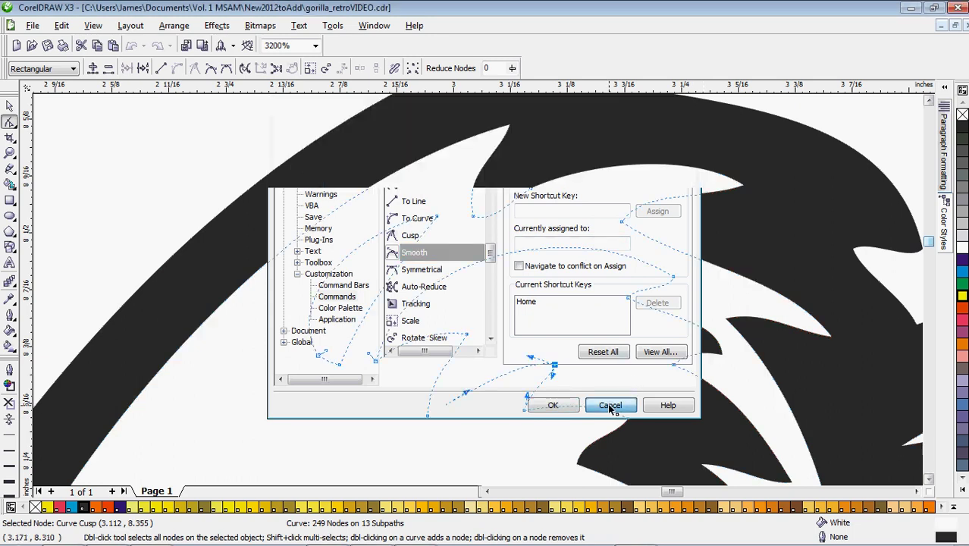
Delete the surplus node on the face shape where the brow's lower edge curves down beside the larger eye
scroll(498, 307, "down", 3)
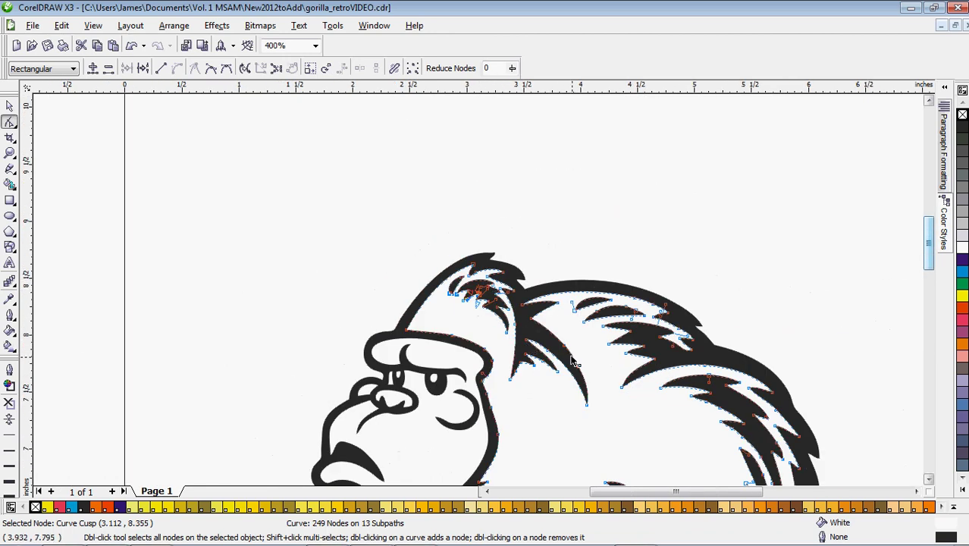
scroll(574, 444, "up", 1)
scroll(205, 182, "up", 1)
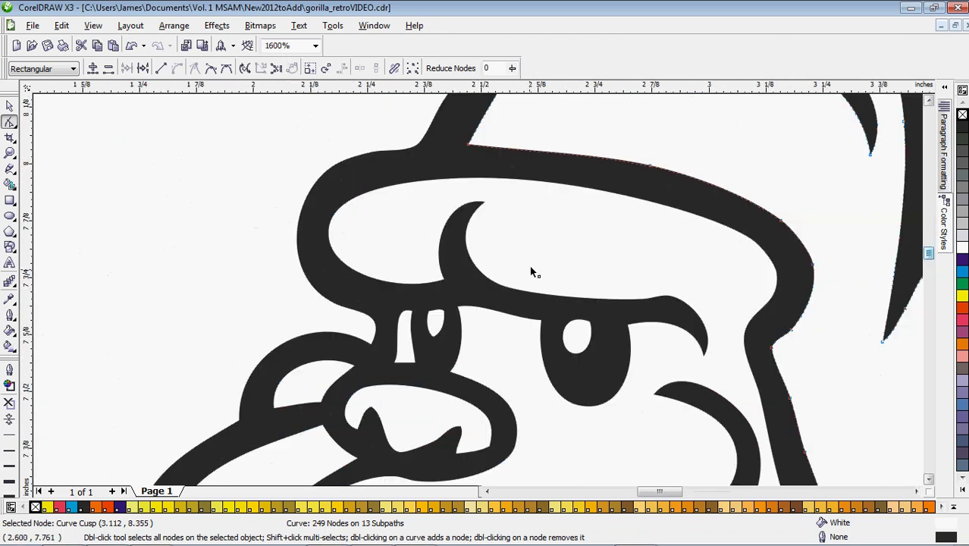
left_click(645, 302)
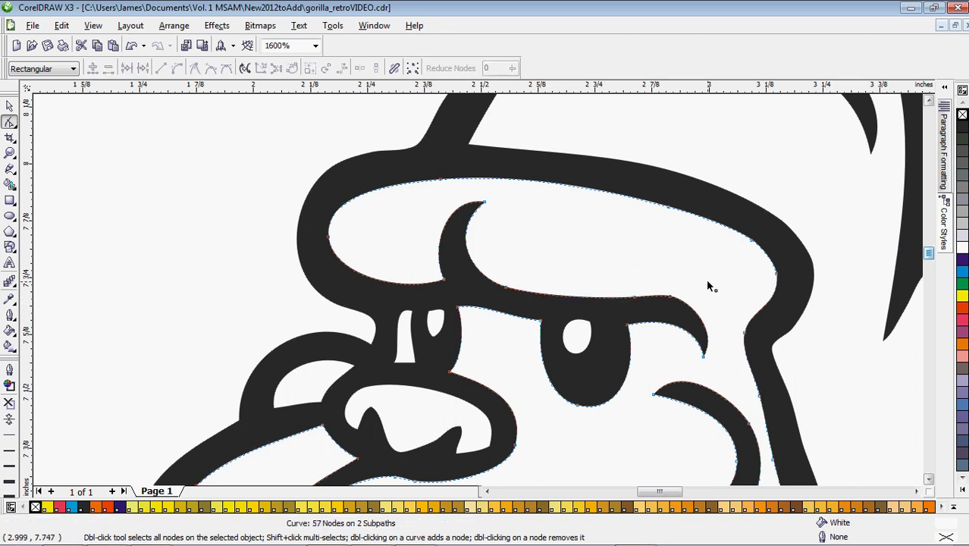
double_click(675, 302)
left_click(703, 357)
left_click_drag(723, 329, 756, 277)
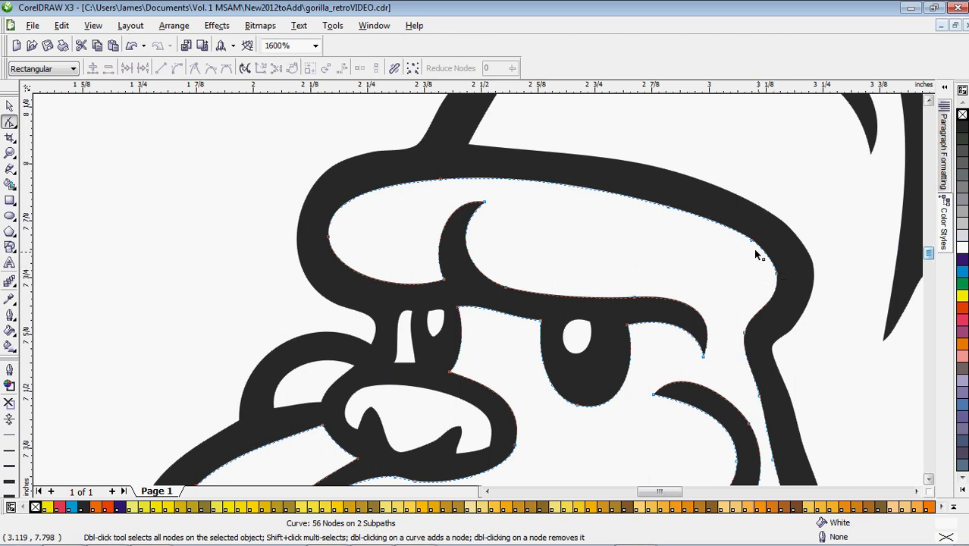
Delete the surplus node on the white body shape at the brow ridge's rear upper corner
left_click(802, 213)
left_click_drag(795, 203, 757, 226)
key("Delete")
Move the body shape's node midway along the brow ridge's upper edge slightly down to even out the curve
left_click(650, 166)
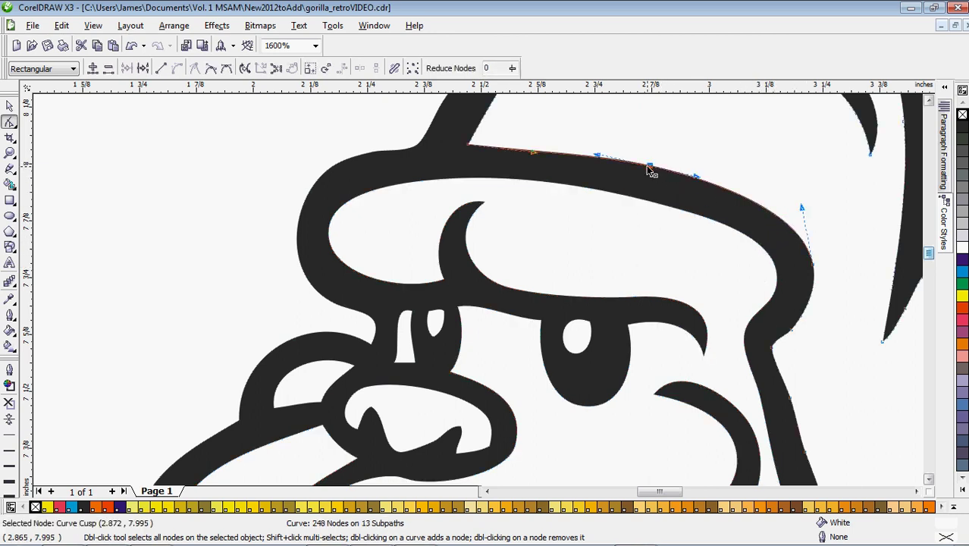
left_click_drag(648, 167, 648, 171)
left_click_drag(533, 153, 597, 144)
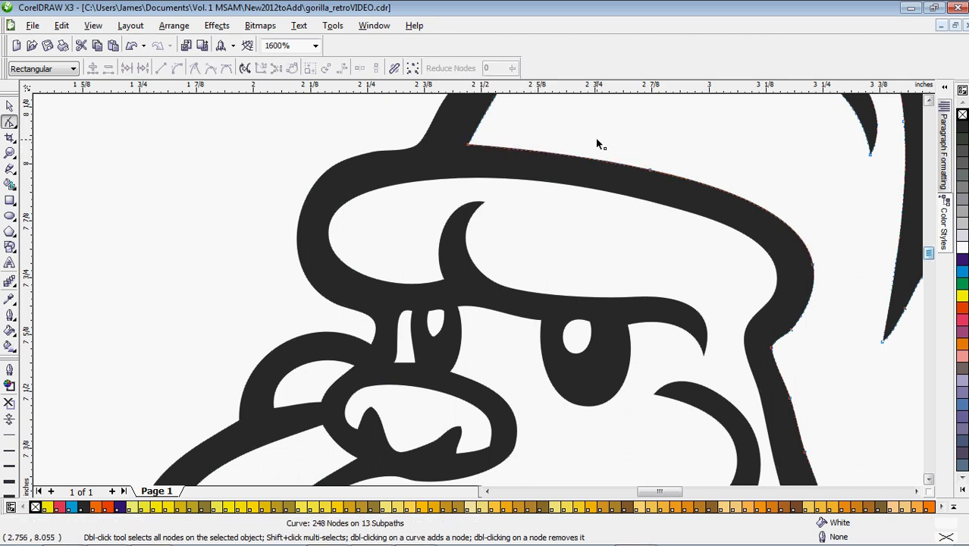
Delete the surplus nodes on the white body shape along the rising part of the chest's upper outline
scroll(499, 295, "down", 2)
scroll(529, 409, "up", 2)
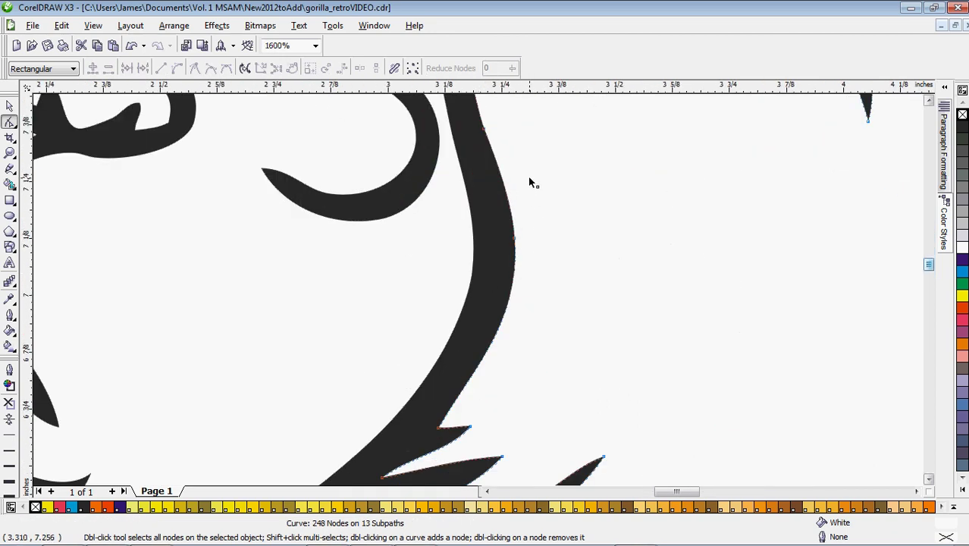
scroll(491, 289, "down", 2)
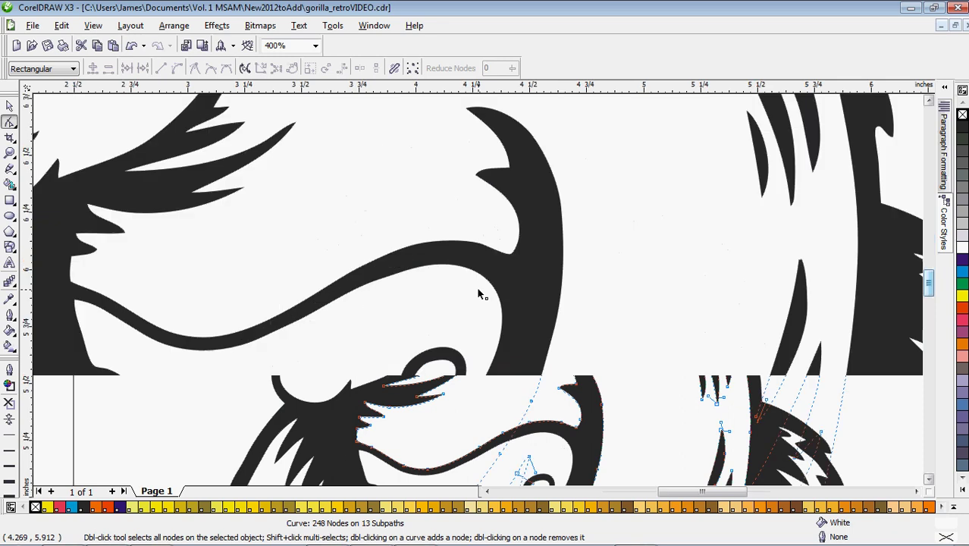
left_click_drag(304, 206, 466, 255)
key("Delete")
left_click(480, 247)
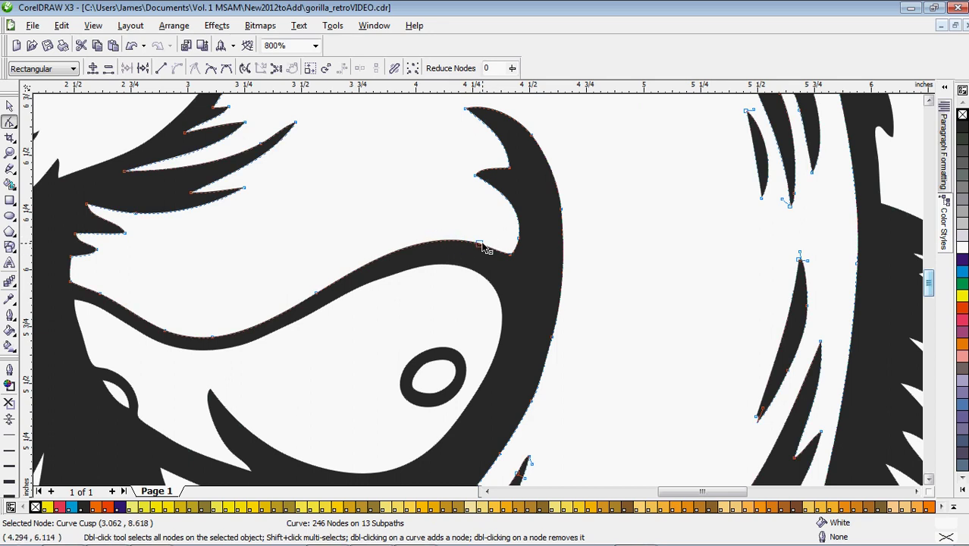
Leave node editing, deselect the body shape and view the whole gorilla
left_click(10, 106)
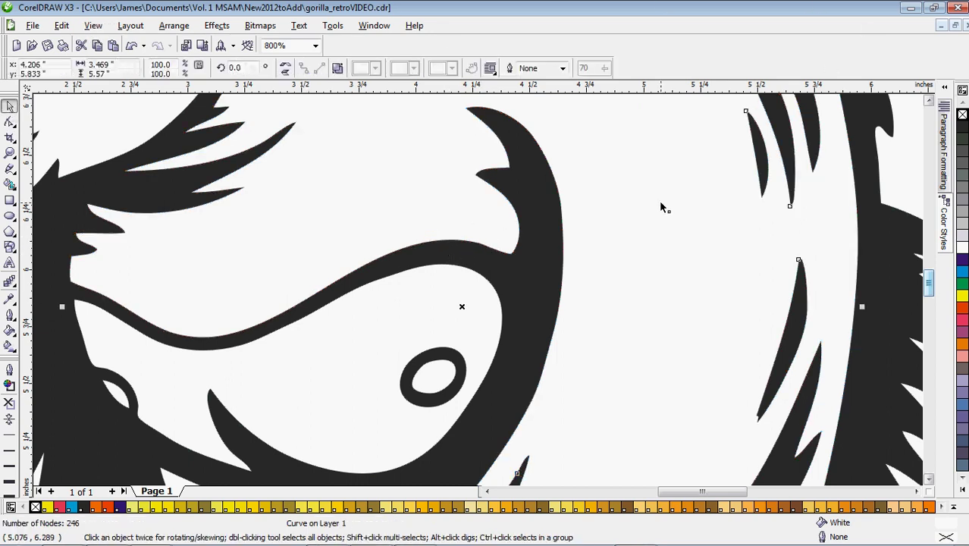
scroll(477, 286, "down", 2)
left_click(715, 255)
scroll(477, 286, "down", 1)
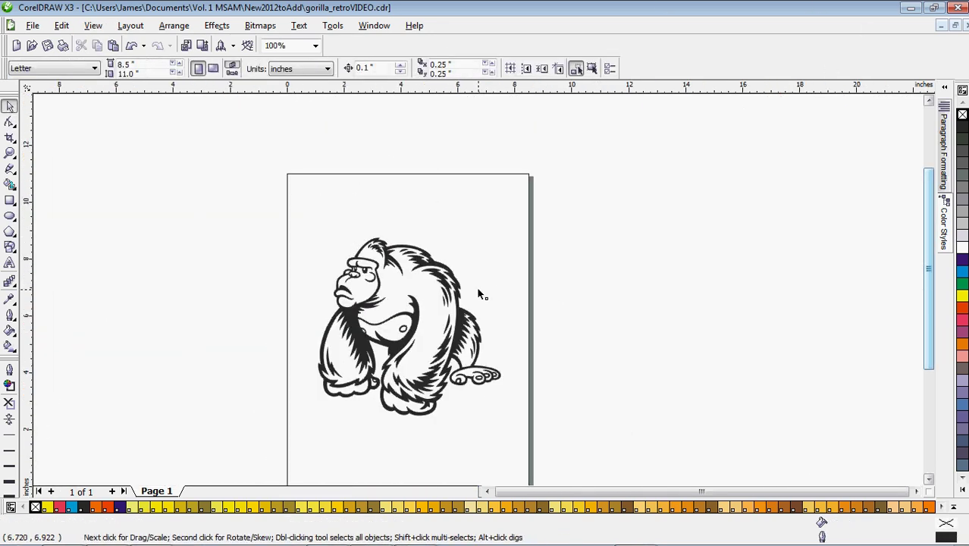
scroll(481, 286, "up", 1)
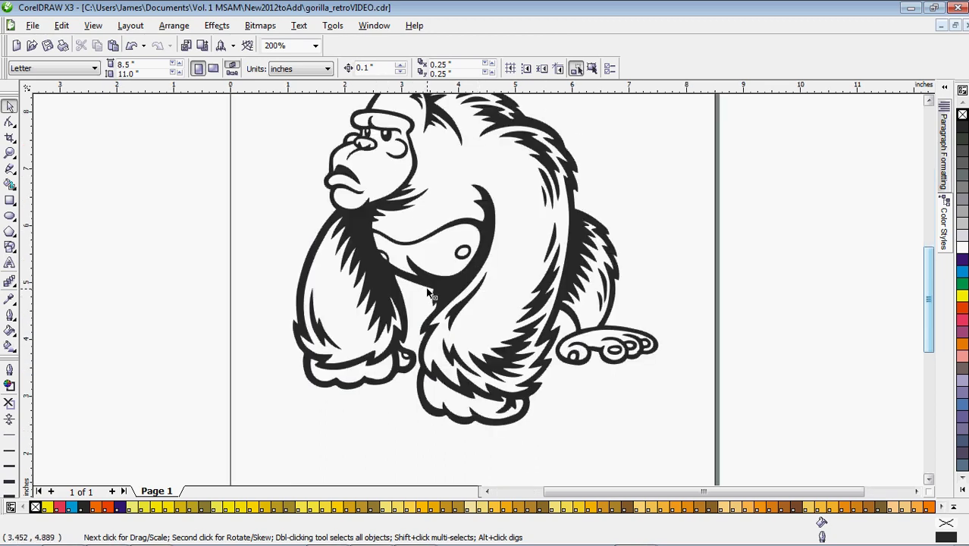
Fill the white fur shape of the gorilla's arm beneath the face with green PANTONE 3385 CV
left_click(359, 216)
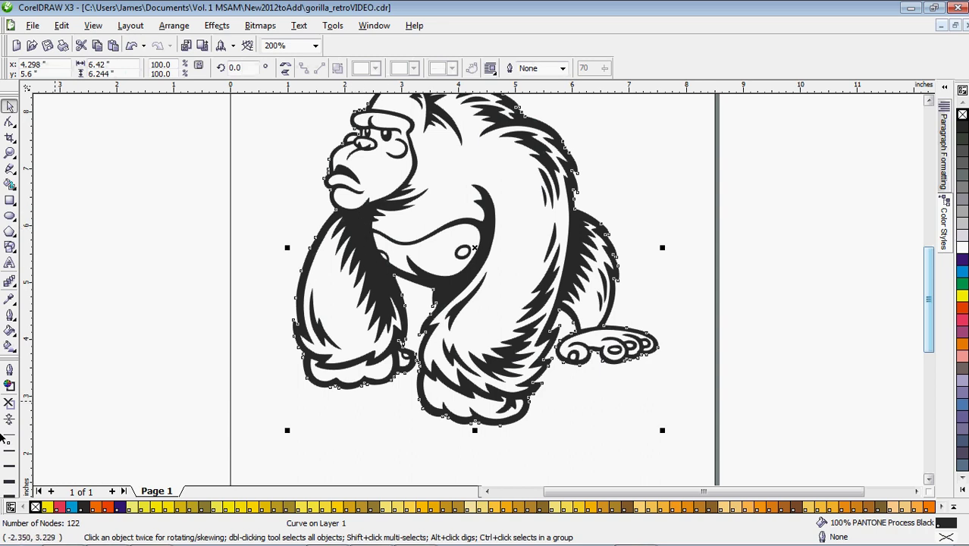
left_click(345, 298)
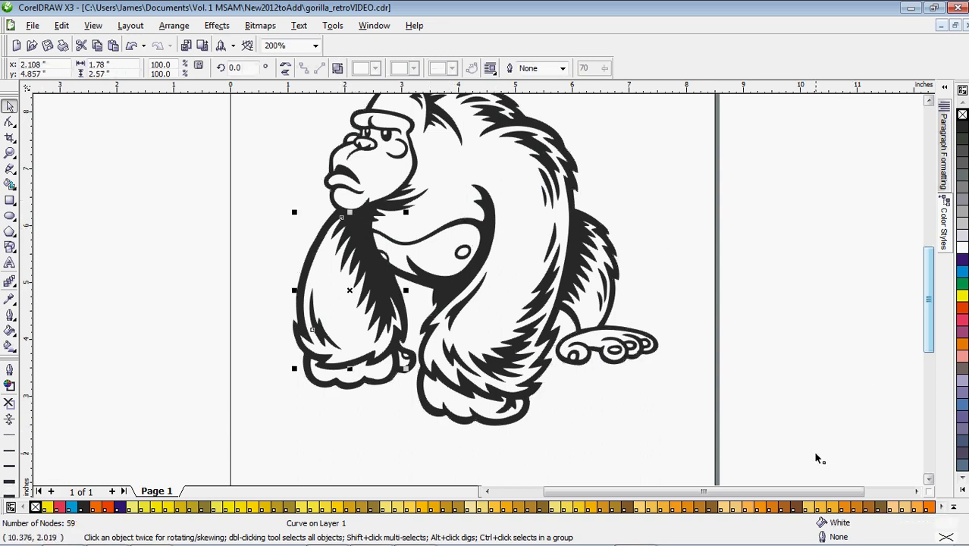
left_click(953, 506)
left_click(964, 485)
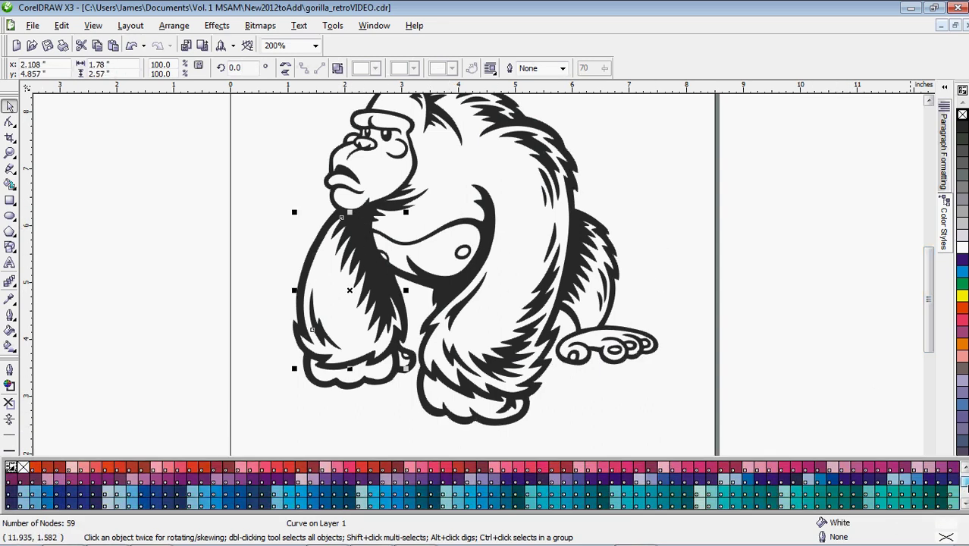
left_click(349, 502)
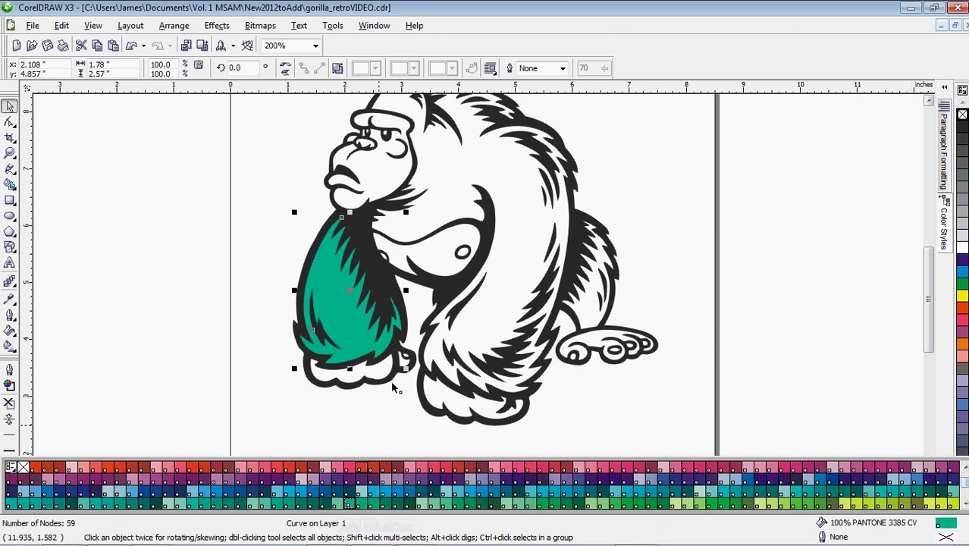
key("Escape")
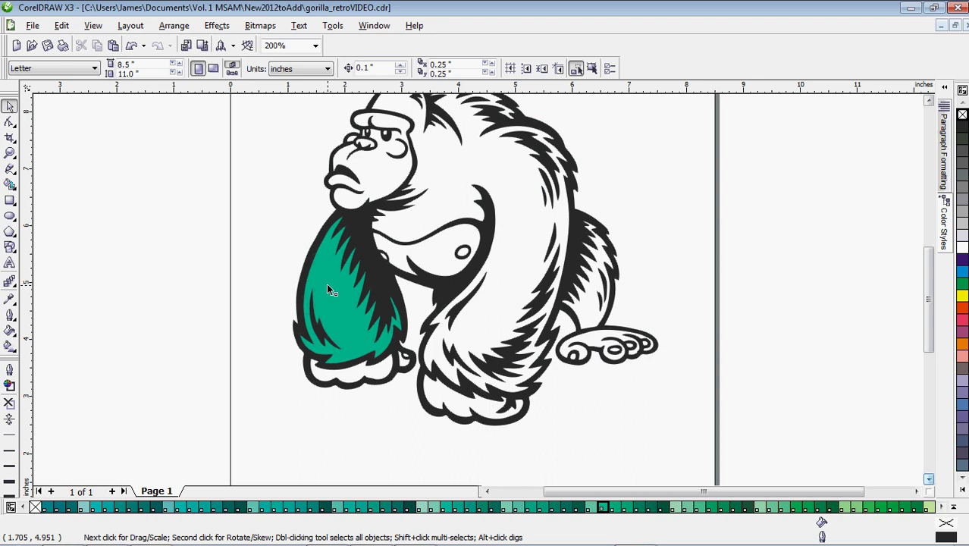
Copy the arm's green fill to the white body shape and the hind leg's fur shape
mouse_move(331, 291)
left_mouse_down()
mouse_move(342, 241)
mouse_move(424, 199)
mouse_move(346, 256)
mouse_move(333, 279)
mouse_move(418, 201)
mouse_move(428, 209)
left_mouse_up()
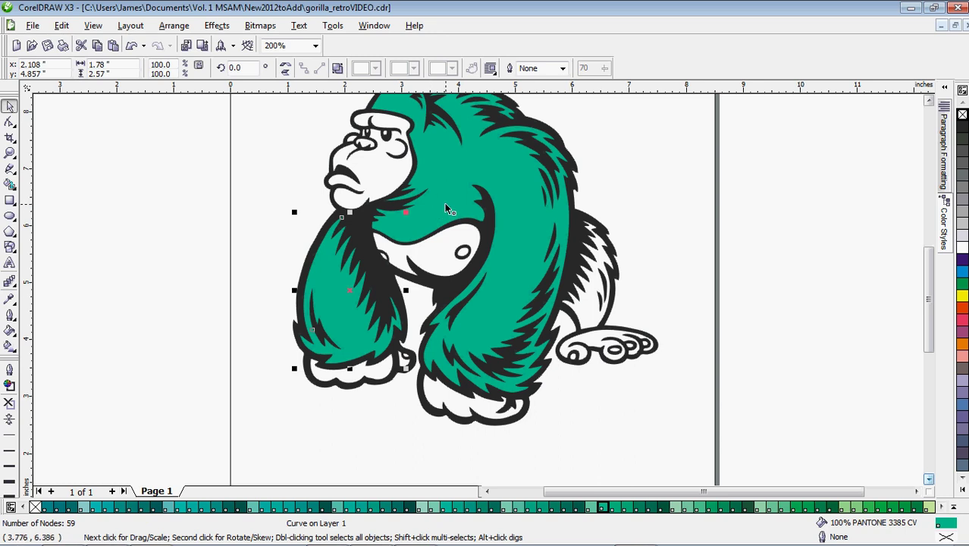
left_click(452, 176)
left_click_drag(561, 266, 378, 167)
left_click(593, 311)
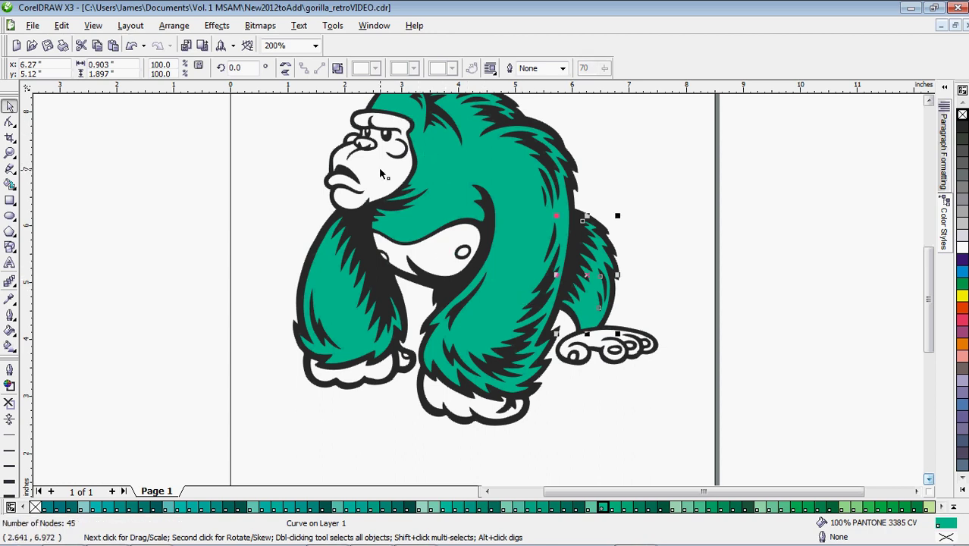
Fill the gorilla's face with light green and copy that fill to the chest and the large front hand
left_click(378, 166)
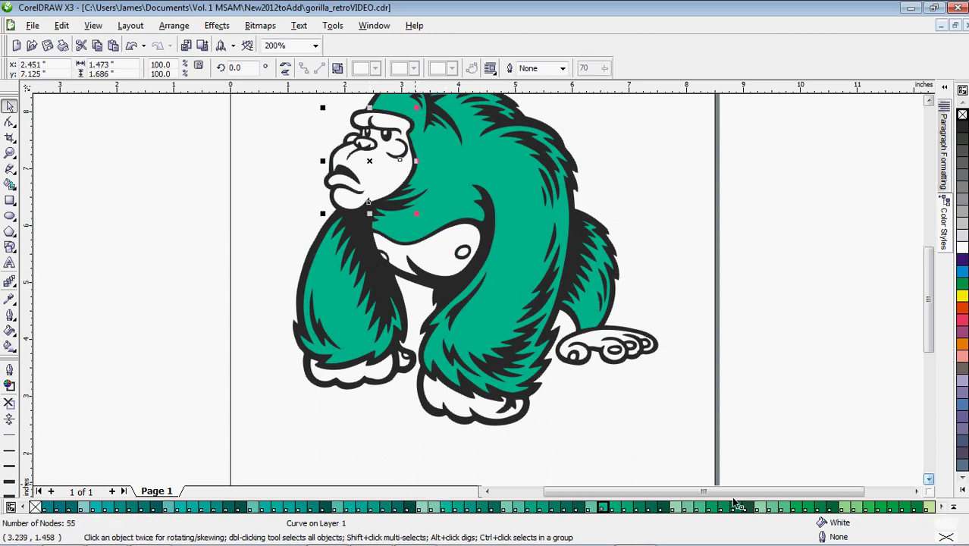
left_click(843, 507)
left_click_drag(381, 176, 447, 414)
key("Escape")
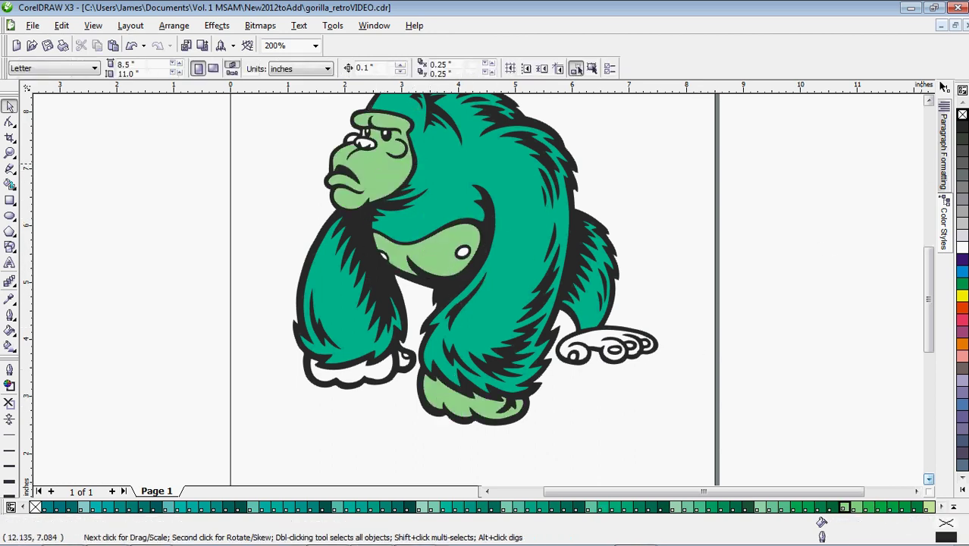
Switch to the GorillaRetro1.cdr document and examine the finished coloured gorilla up close
left_click(941, 26)
left_click(72, 488)
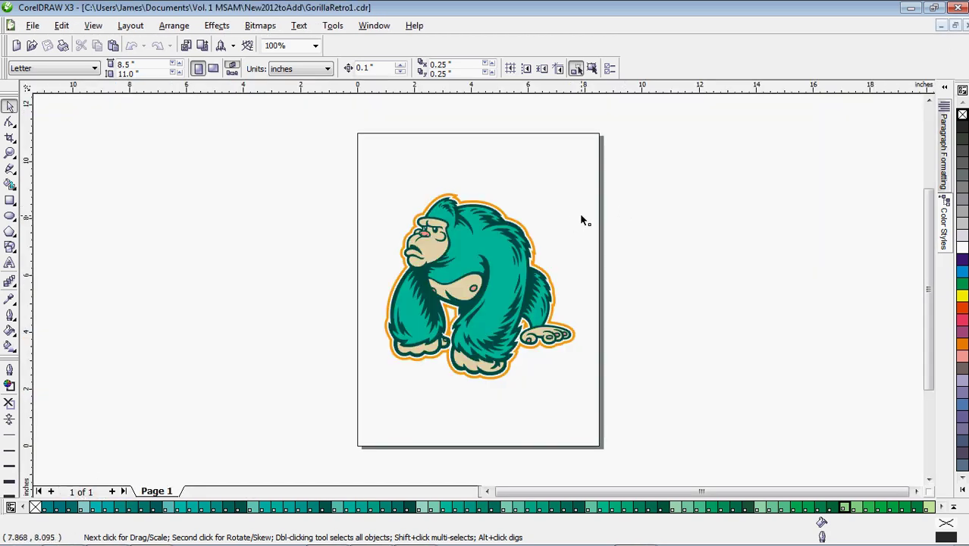
scroll(581, 220, "up", 4)
scroll(589, 147, "down", 4)
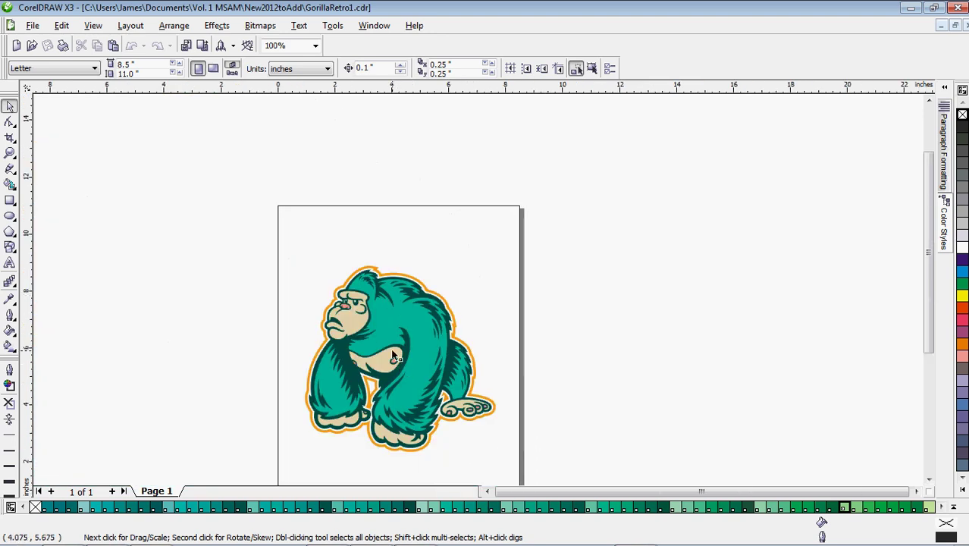
scroll(392, 356, "up", 2)
left_click(542, 219)
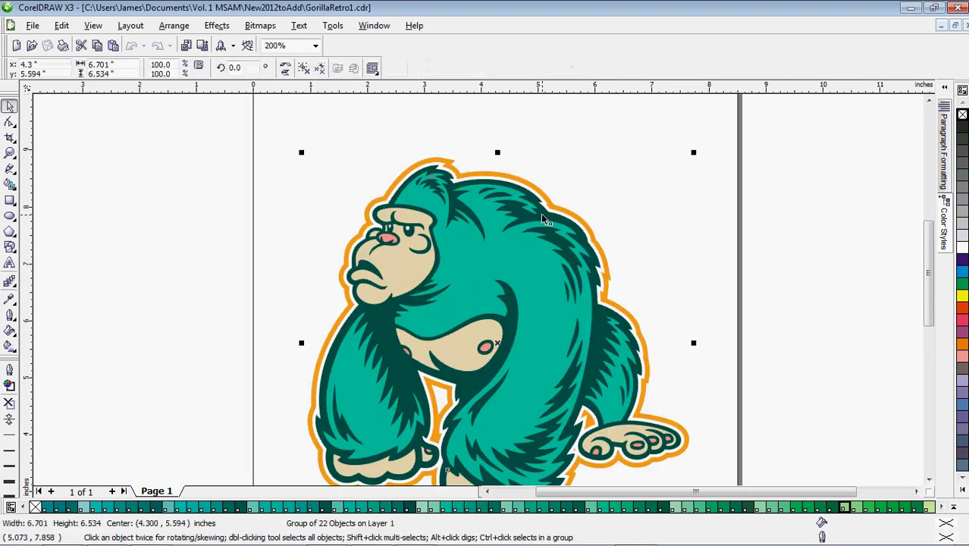
left_click(928, 479)
left_click_drag(930, 298, 928, 261)
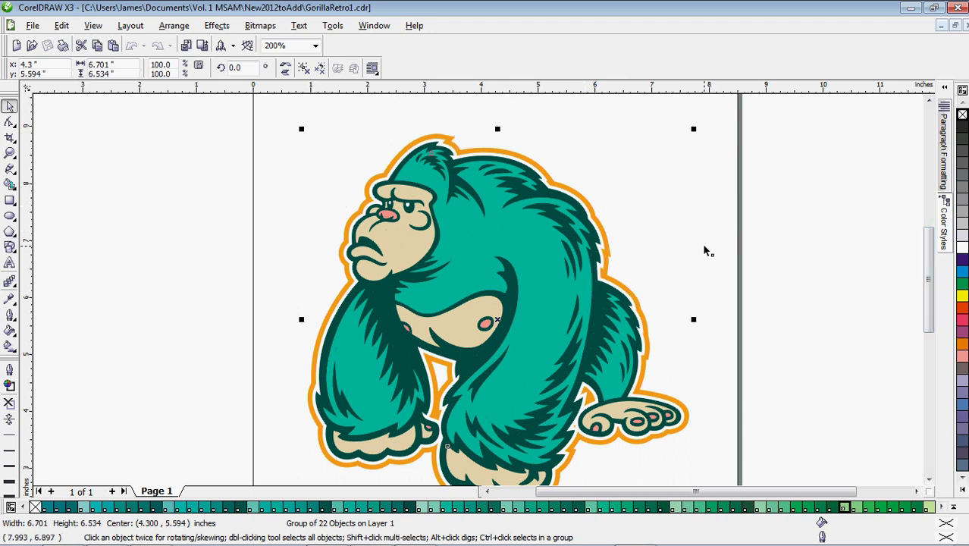
mouse_move(383, 535)
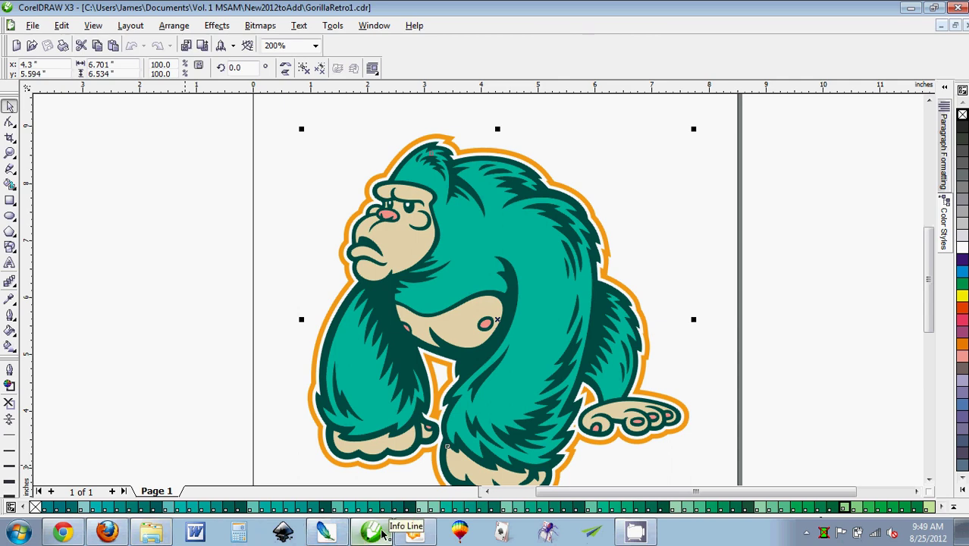